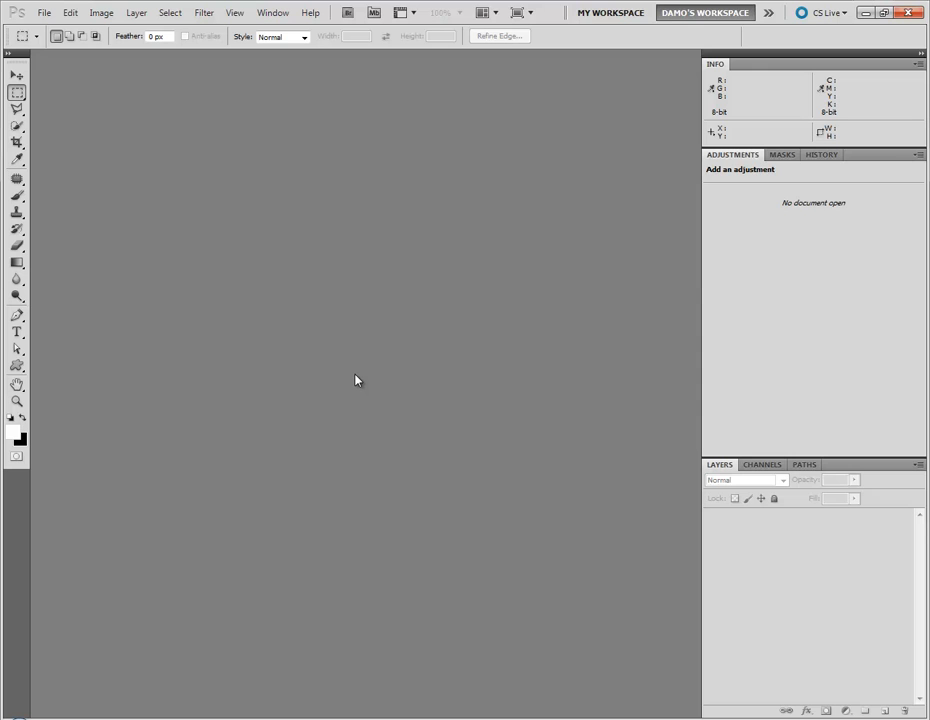
Step: Create a new 4000 × 4000 pixel RGB document at 300 pixels/inch with a white background
{"action": "key", "text": "ctrl+n"}
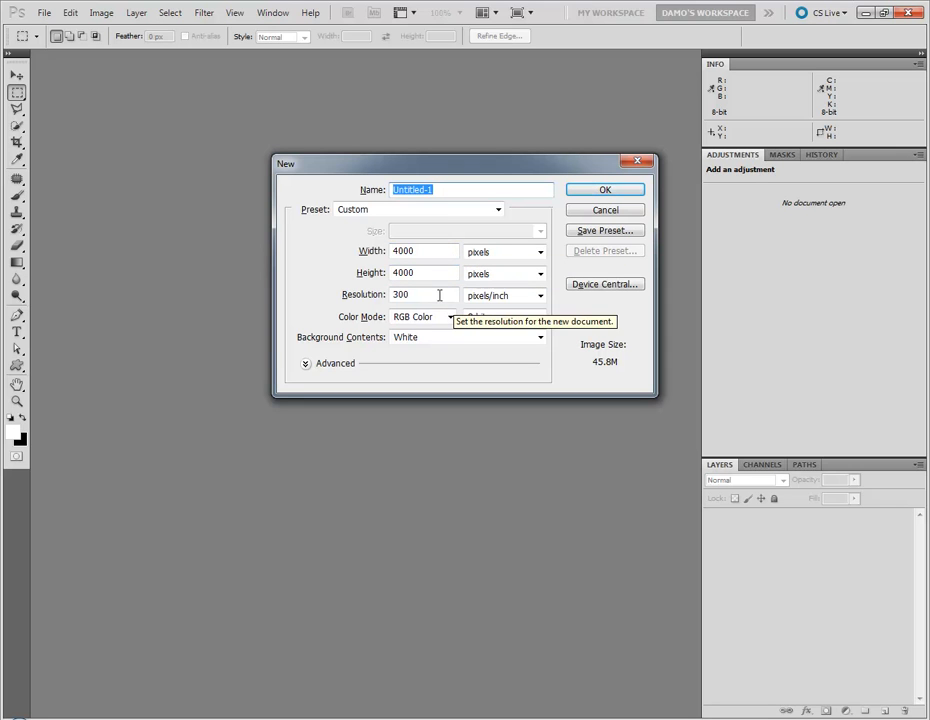
{"action": "left_click", "coordinate": [601, 194]}
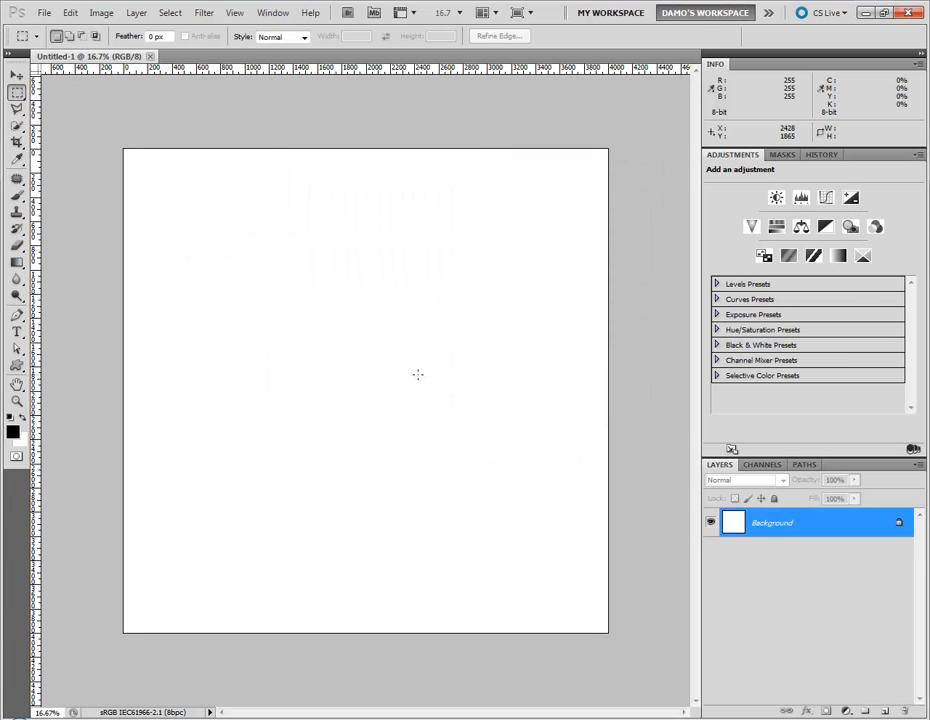
Step: Add a gradient fill layer using the Spectrum preset in Linear style at an angle of 0°
{"action": "left_click", "coordinate": [846, 712]}
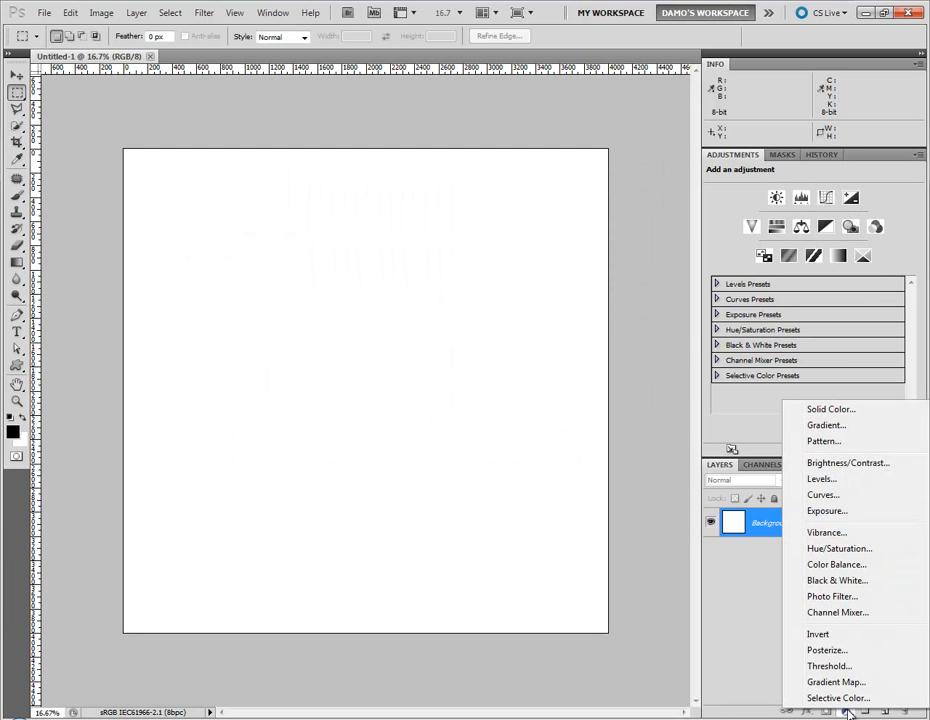
{"action": "left_click", "coordinate": [826, 428]}
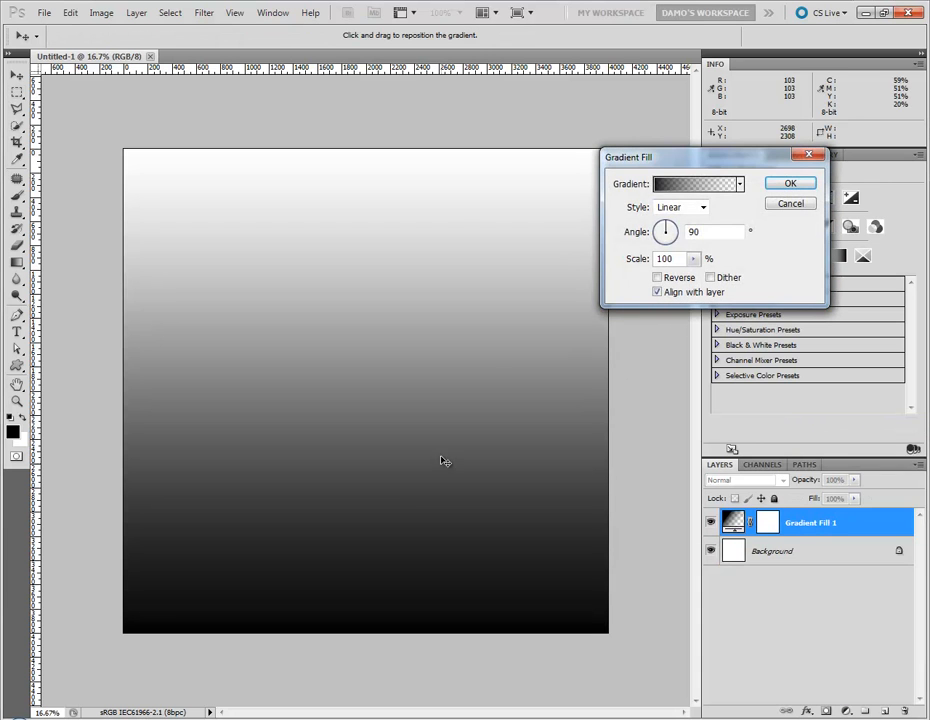
{"action": "left_click", "coordinate": [716, 190]}
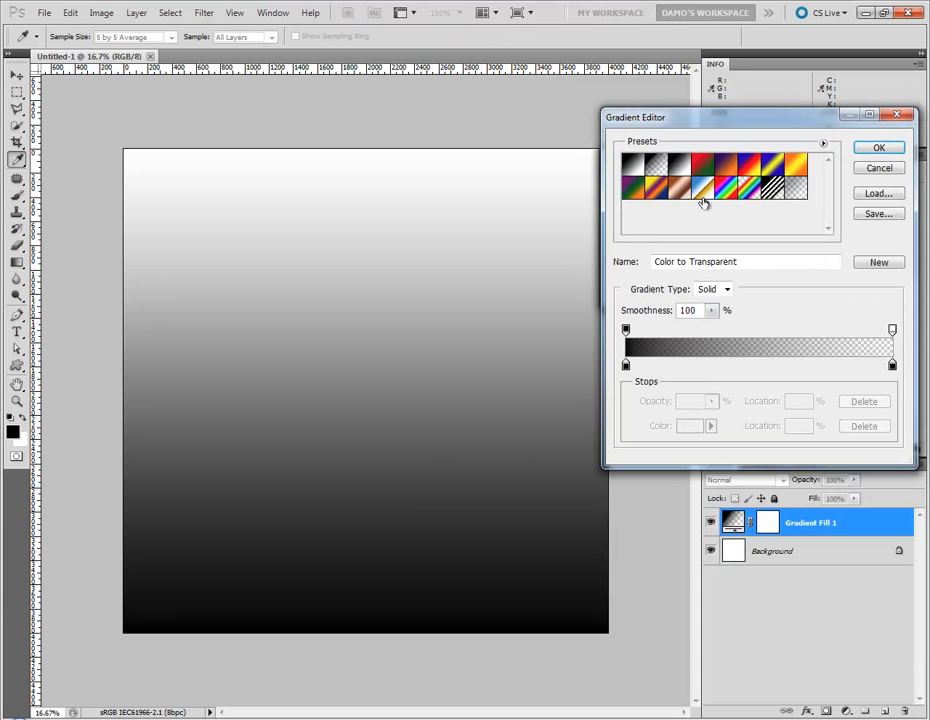
{"action": "left_click", "coordinate": [702, 163]}
{"action": "left_click", "coordinate": [749, 163]}
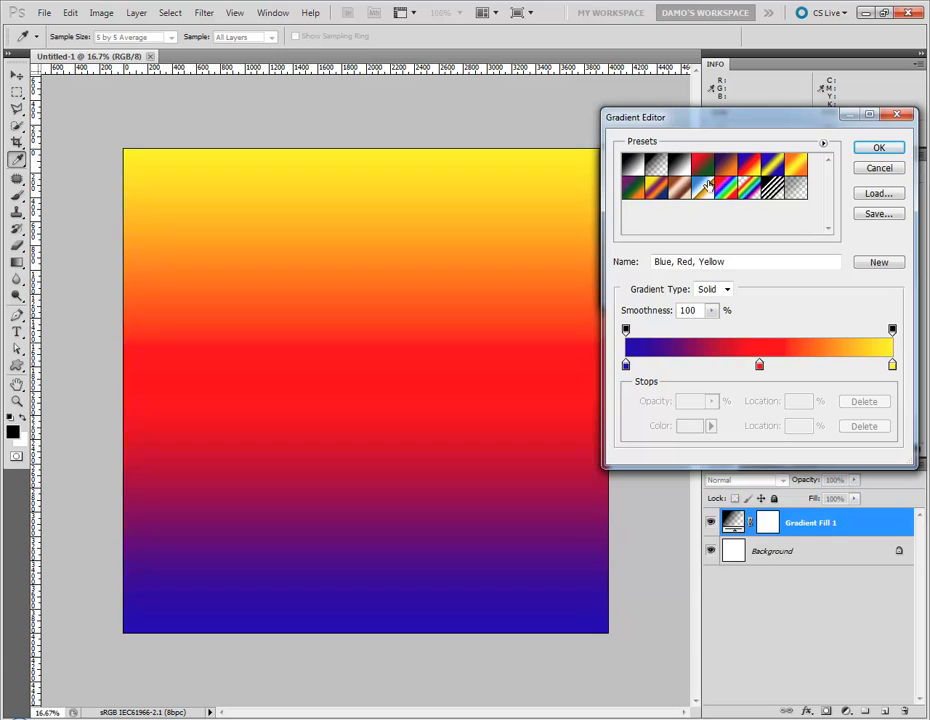
{"action": "left_click", "coordinate": [641, 191]}
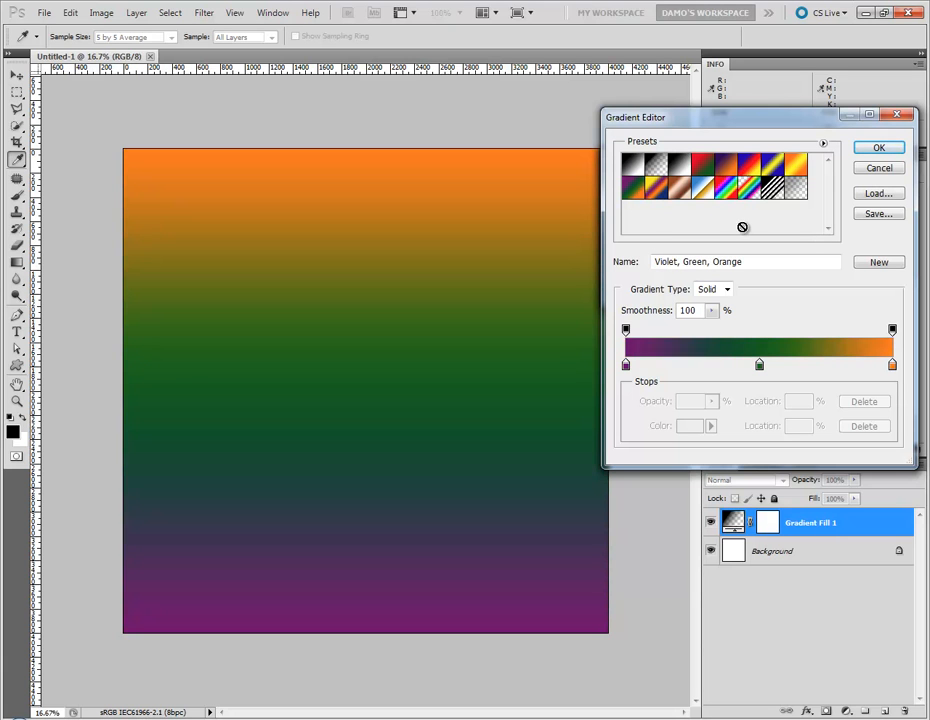
{"action": "left_click", "coordinate": [724, 189]}
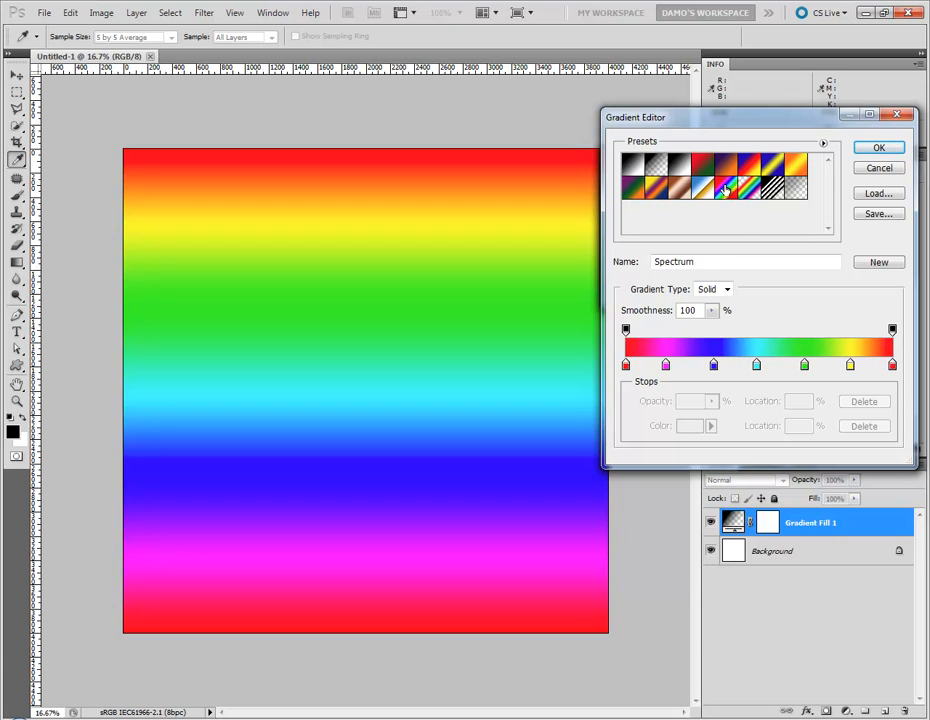
{"action": "left_click", "coordinate": [877, 150]}
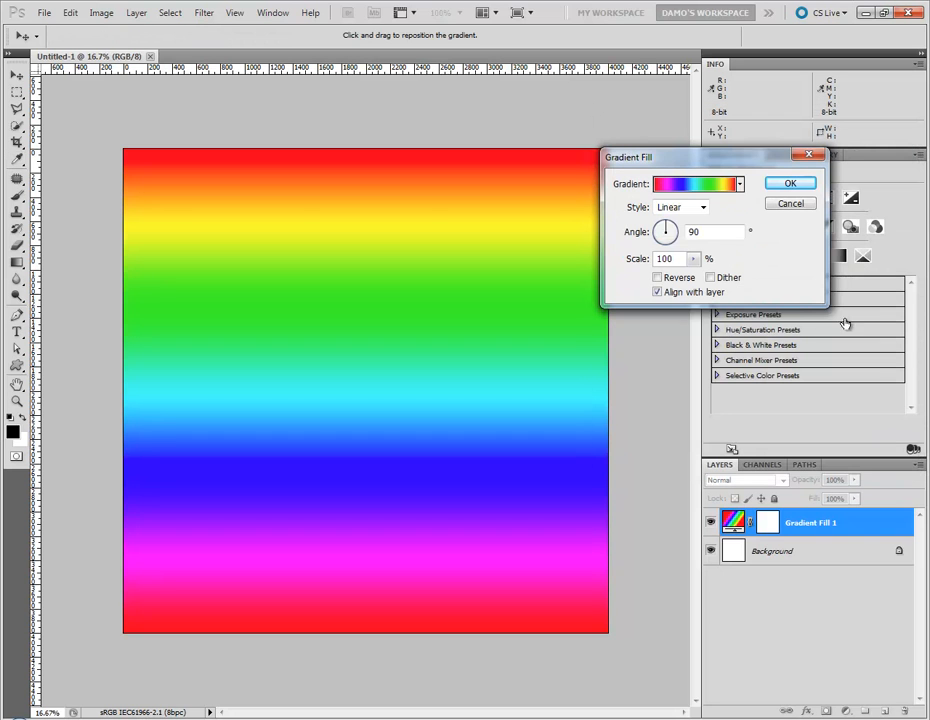
{"action": "left_click", "coordinate": [646, 233]}
{"action": "type", "text": "0"}
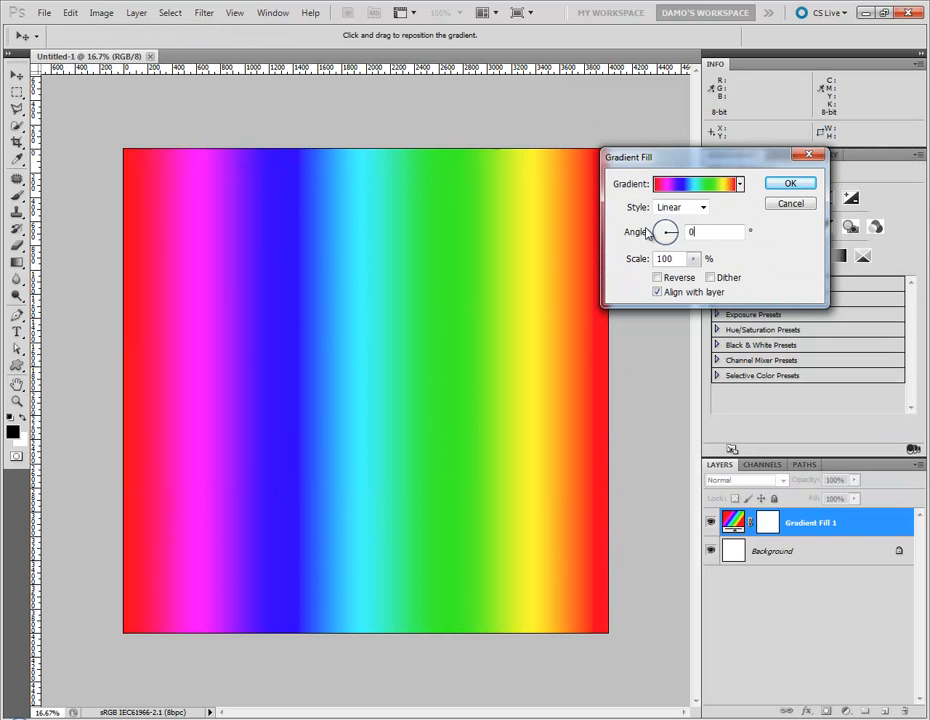
{"action": "left_click", "coordinate": [788, 186]}
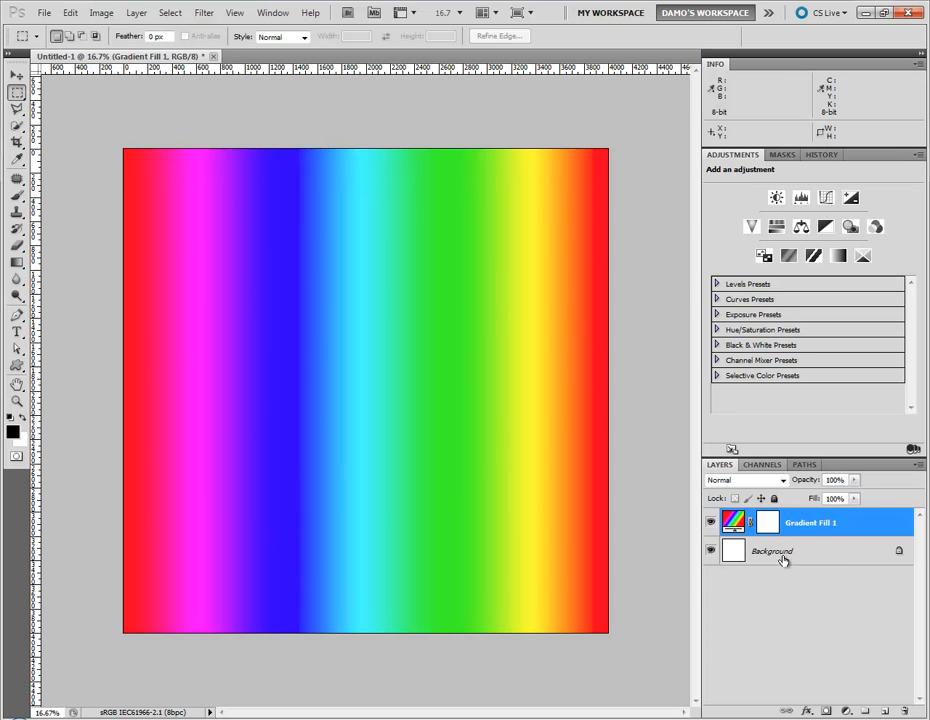
Step: Delete the Background layer and merge the gradient fill with a new blank layer into one pixel layer
{"action": "left_click_drag", "start_coordinate": [777, 554], "coordinate": [904, 711]}
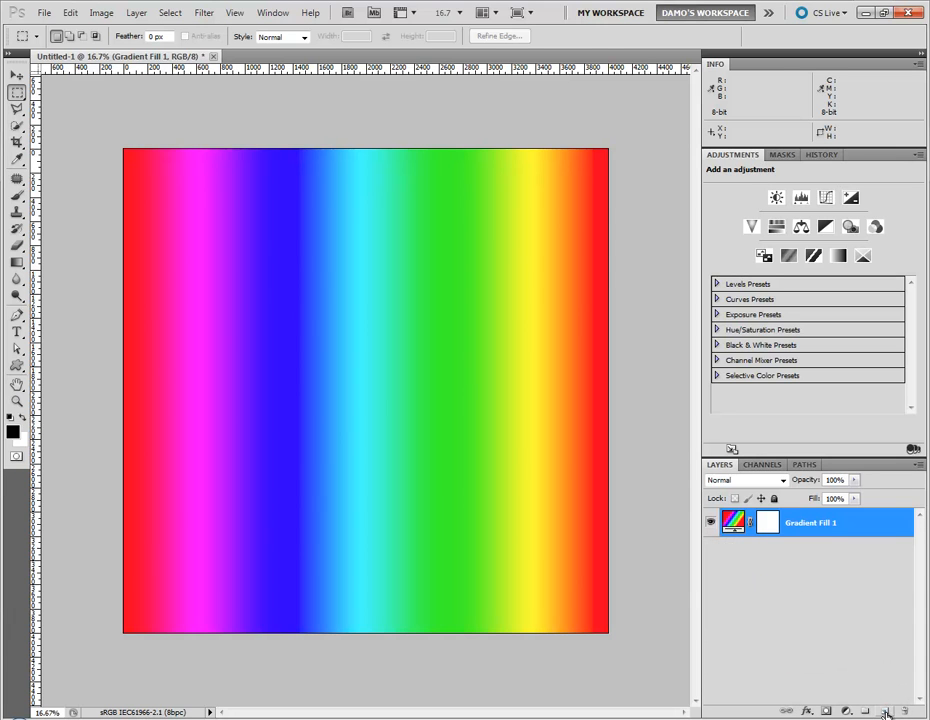
{"action": "left_click", "coordinate": [884, 711]}
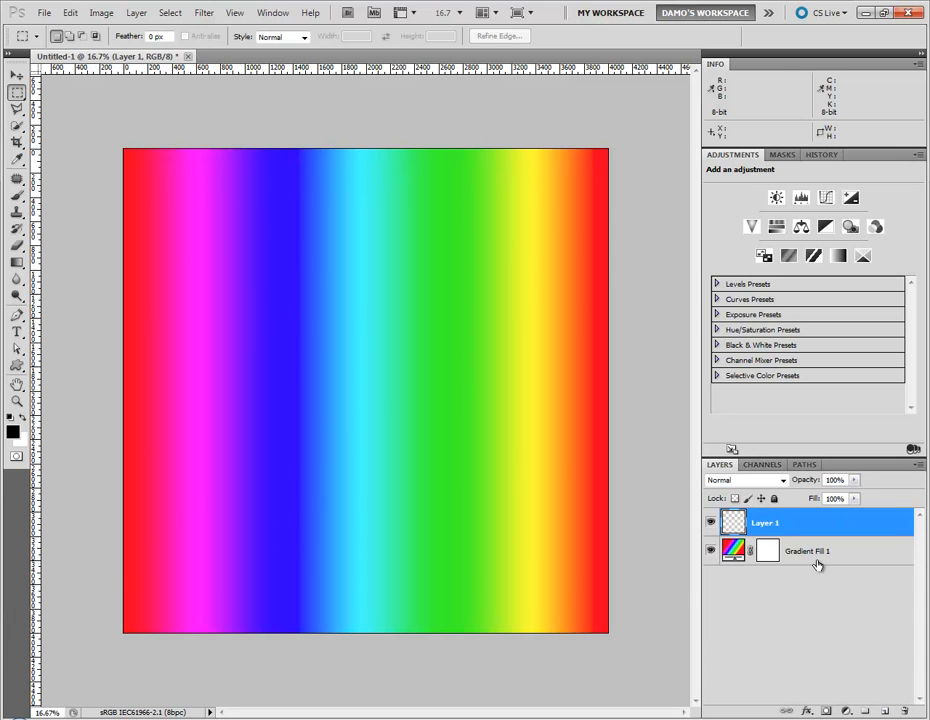
{"action": "left_click", "coordinate": [815, 556], "text": "shift"}
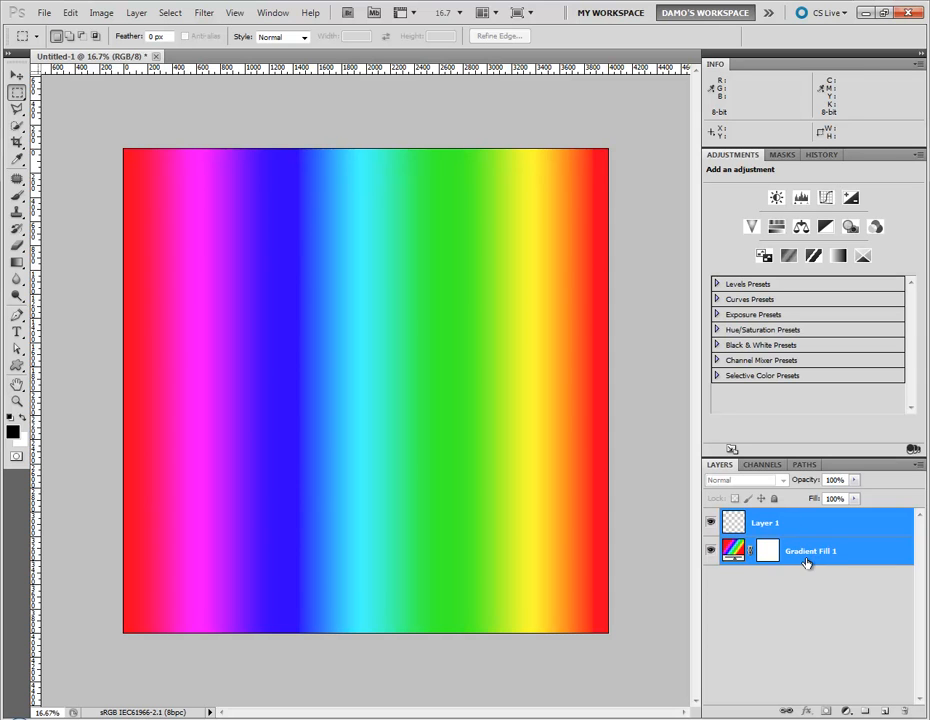
{"action": "key", "text": "ctrl+e"}
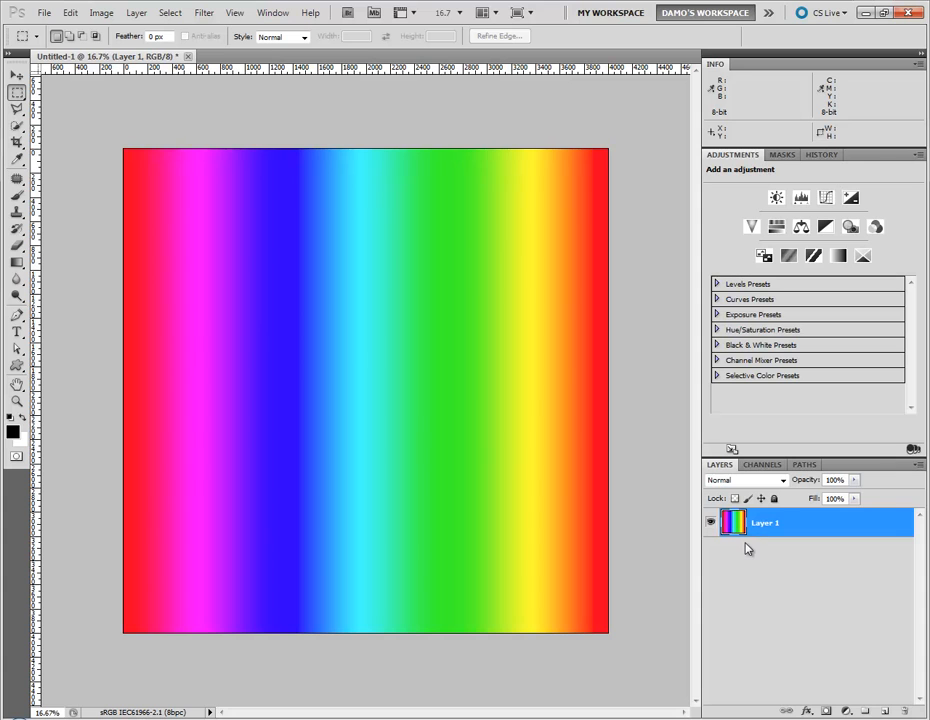
Step: Apply the Shear filter with Wrap Around, moving the curve's lower end to the far left corner and bulging its middle to the right
{"action": "left_click", "coordinate": [203, 14]}
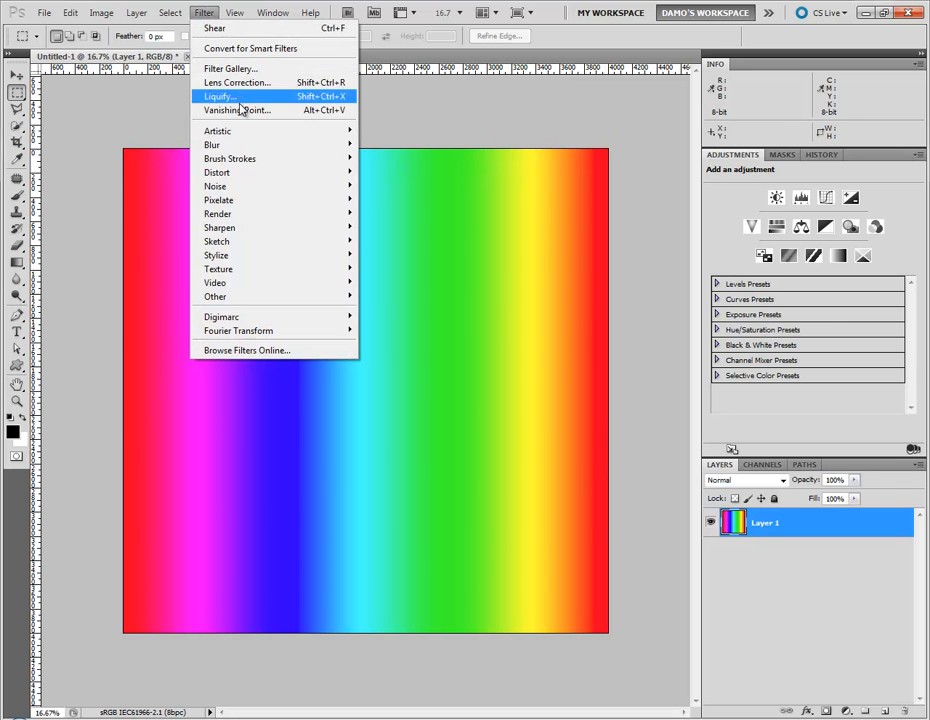
{"action": "mouse_move", "coordinate": [230, 174]}
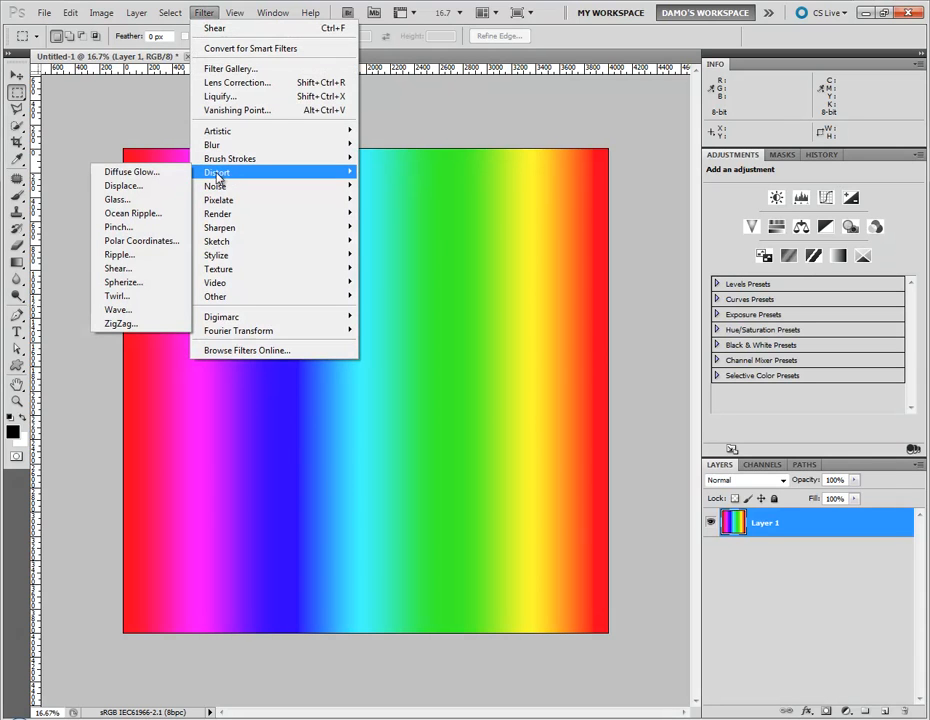
{"action": "left_click", "coordinate": [119, 270]}
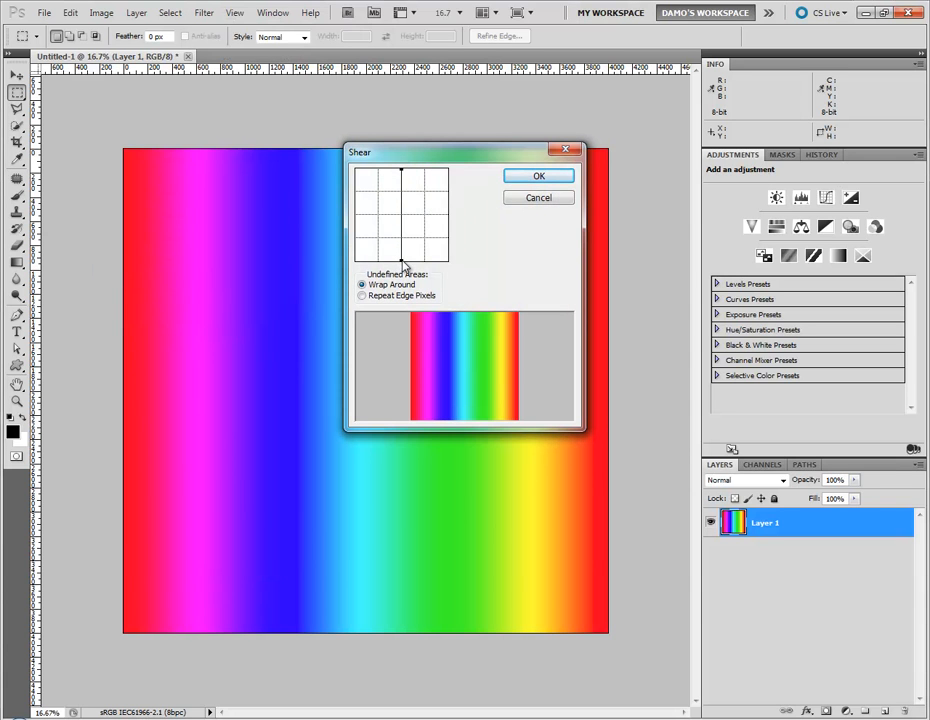
{"action": "left_click_drag", "start_coordinate": [402, 261], "coordinate": [349, 278]}
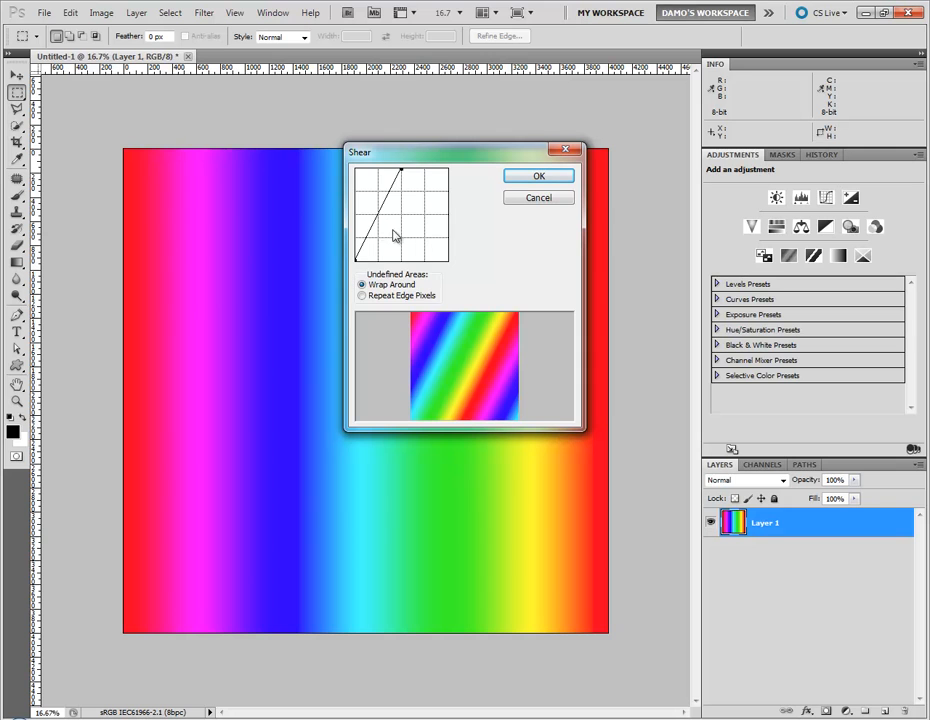
{"action": "left_click_drag", "start_coordinate": [371, 233], "coordinate": [416, 237]}
{"action": "left_click_drag", "start_coordinate": [413, 179], "coordinate": [409, 185]}
{"action": "mouse_move", "coordinate": [416, 232]}
{"action": "left_mouse_down"}
{"action": "mouse_move", "coordinate": [427, 234]}
{"action": "mouse_move", "coordinate": [426, 225]}
{"action": "left_mouse_up"}
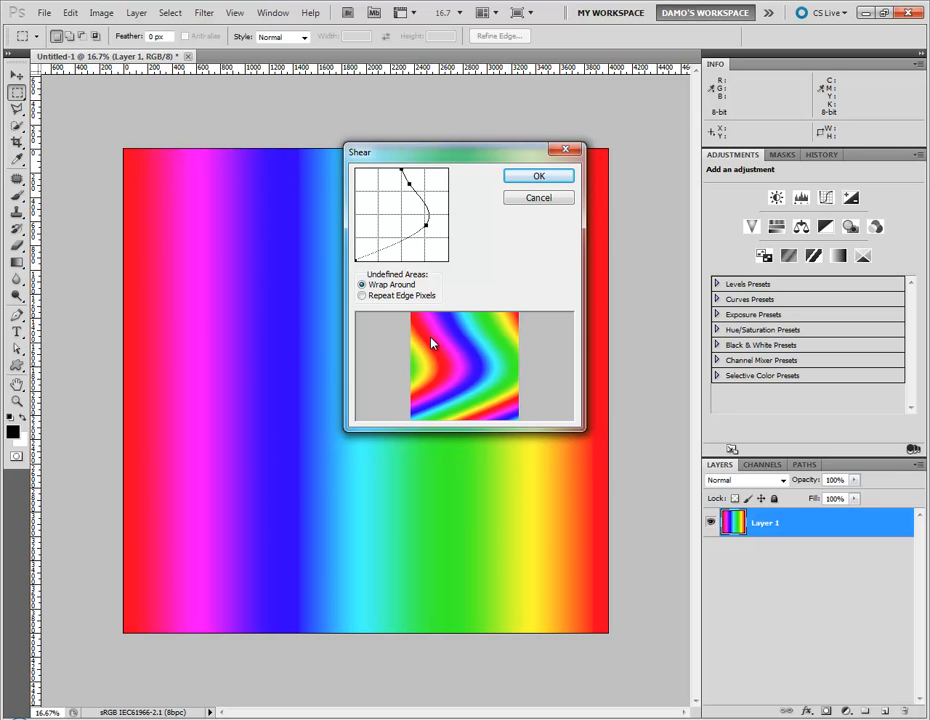
{"action": "left_click", "coordinate": [381, 297]}
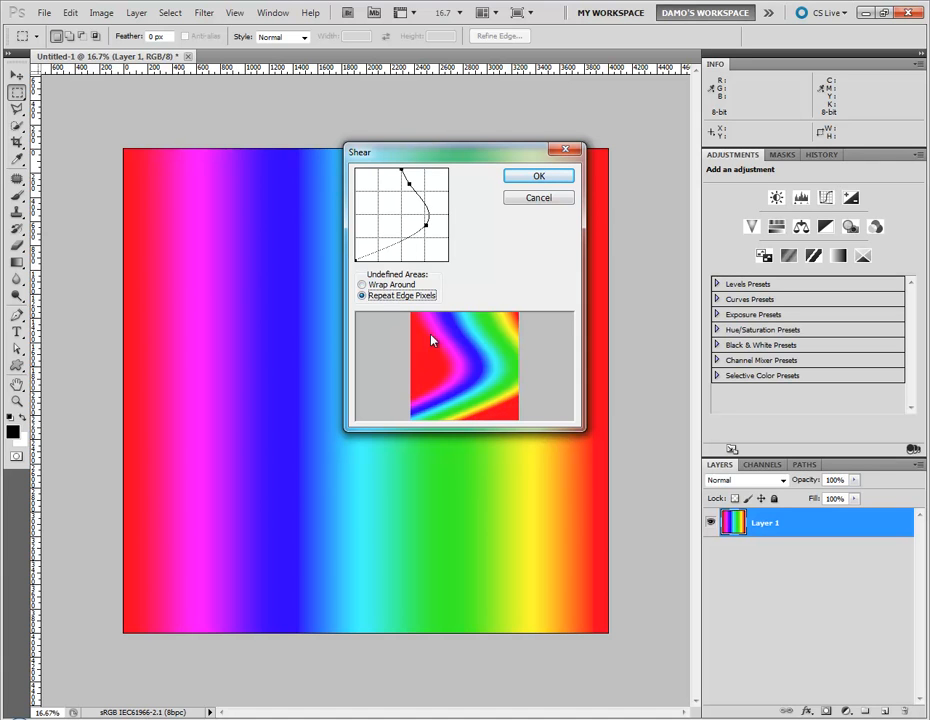
{"action": "left_click", "coordinate": [372, 285]}
{"action": "left_click", "coordinate": [538, 178]}
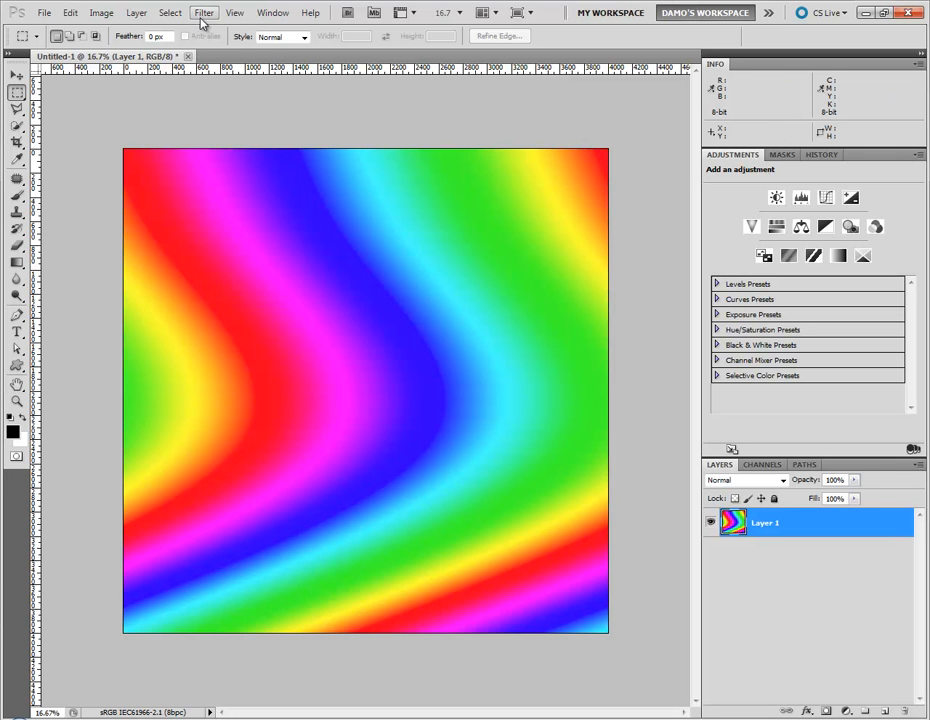
Step: Apply the Polar Coordinates filter to the sheared rainbow with the Polar to Rectangular option, after previewing Rectangular to Polar
{"action": "left_click", "coordinate": [204, 14]}
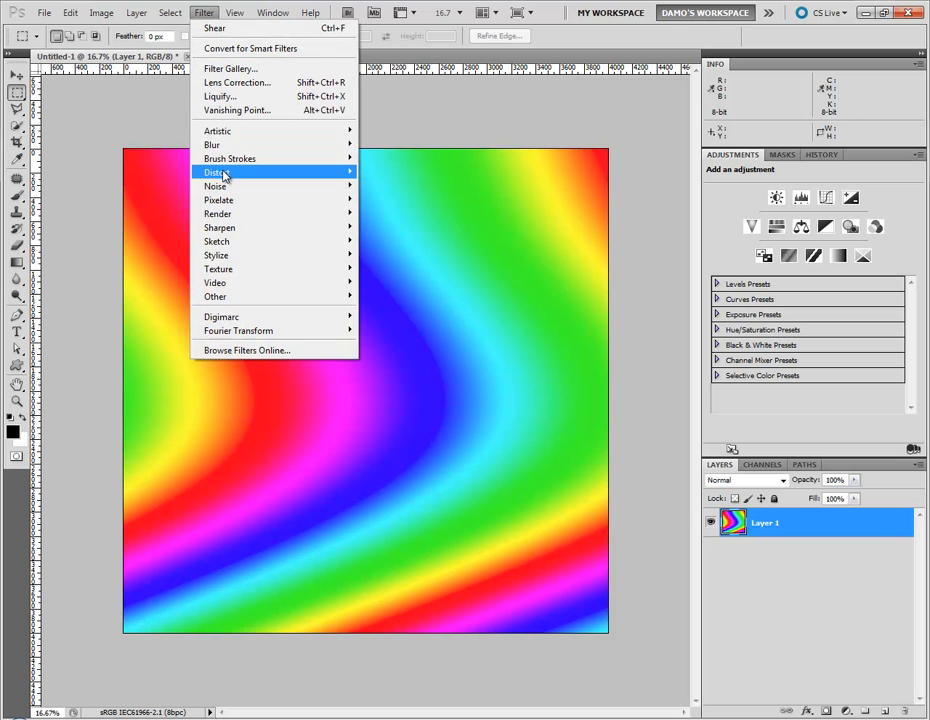
{"action": "mouse_move", "coordinate": [166, 172]}
{"action": "left_click", "coordinate": [146, 241]}
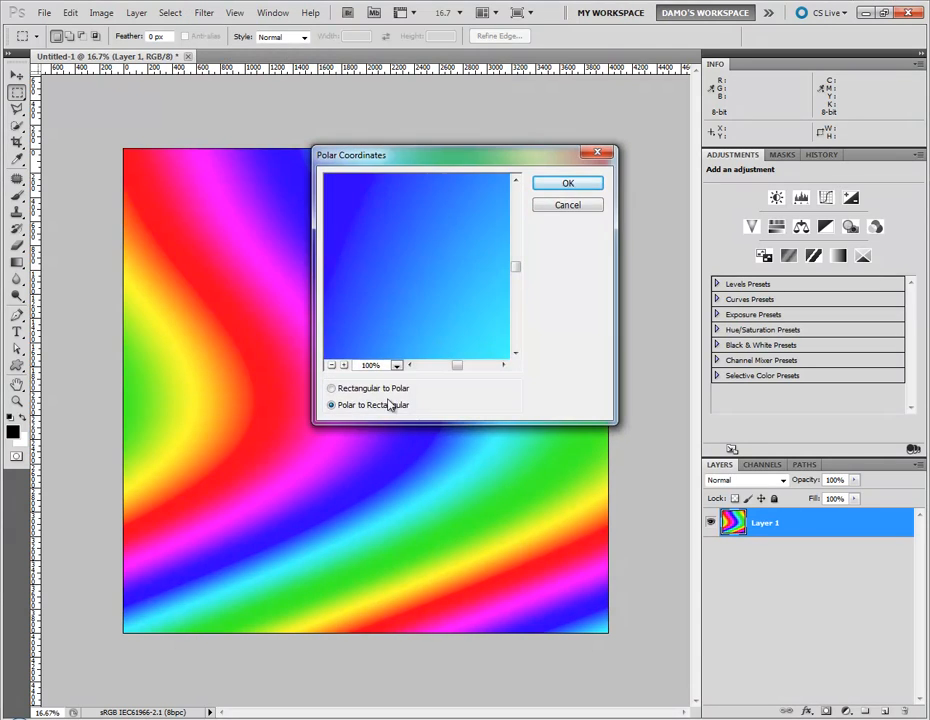
{"action": "left_click", "coordinate": [332, 366]}
{"action": "left_click", "coordinate": [332, 366]}
{"action": "left_click", "coordinate": [332, 366]}
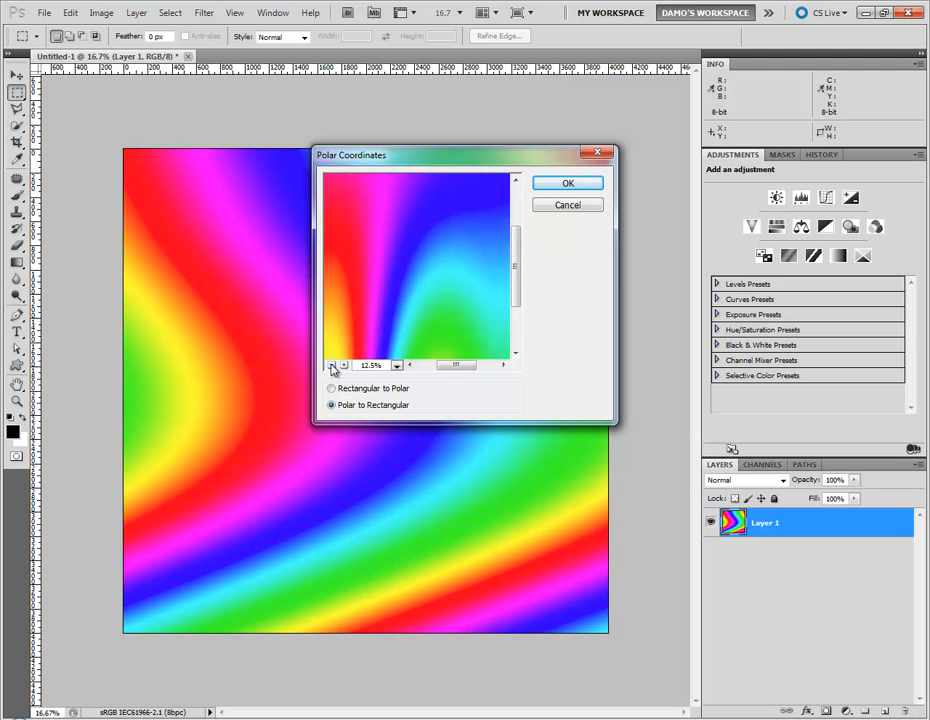
{"action": "left_click", "coordinate": [332, 366]}
{"action": "left_click", "coordinate": [332, 366]}
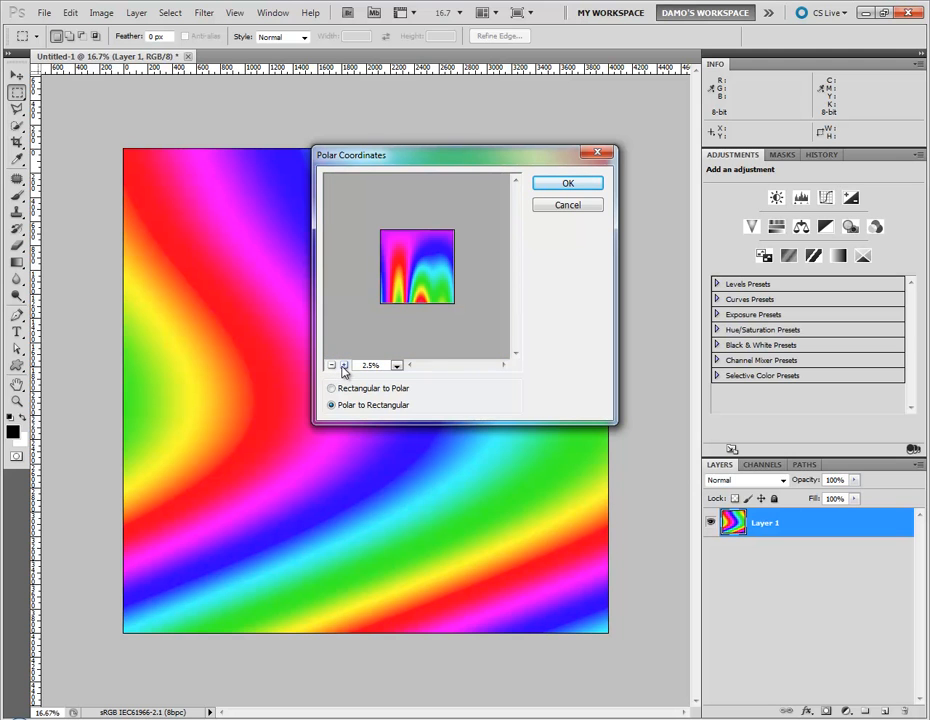
{"action": "left_click", "coordinate": [344, 366]}
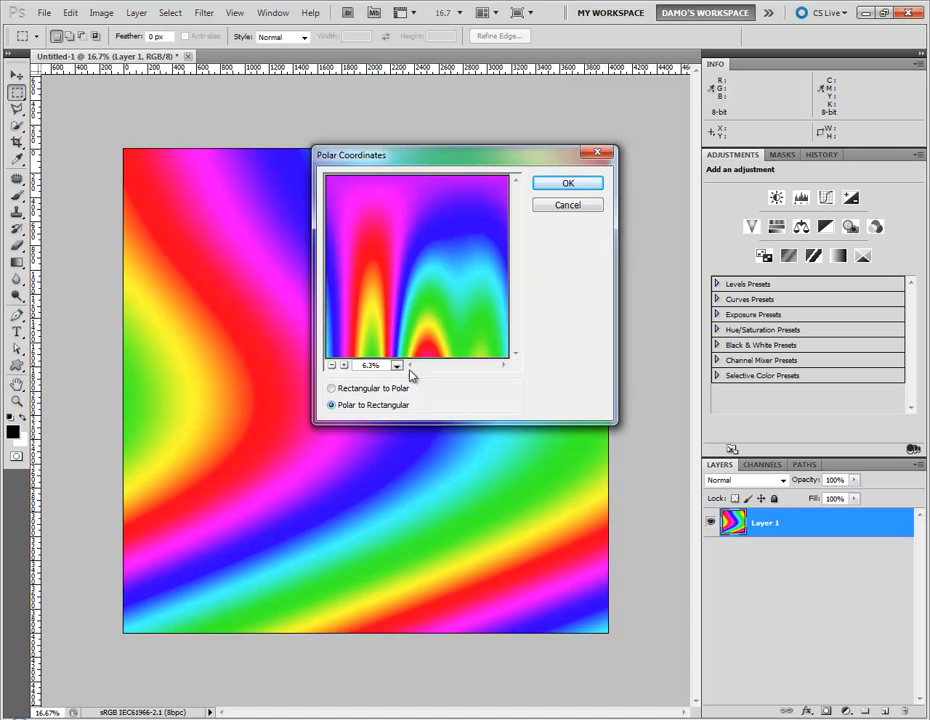
{"action": "left_click", "coordinate": [352, 390]}
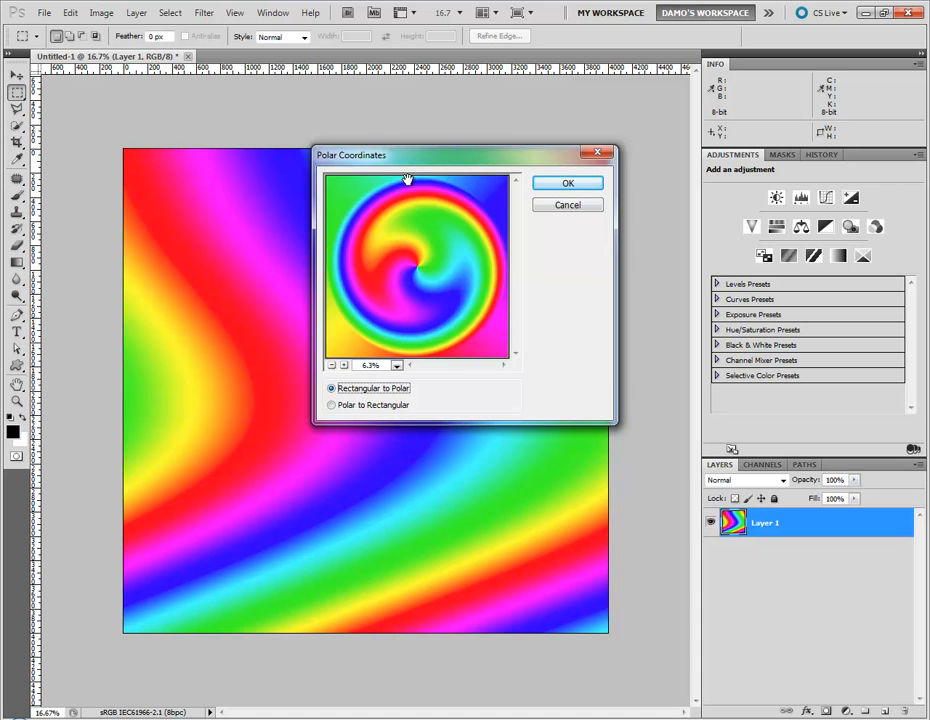
{"action": "left_click", "coordinate": [352, 410]}
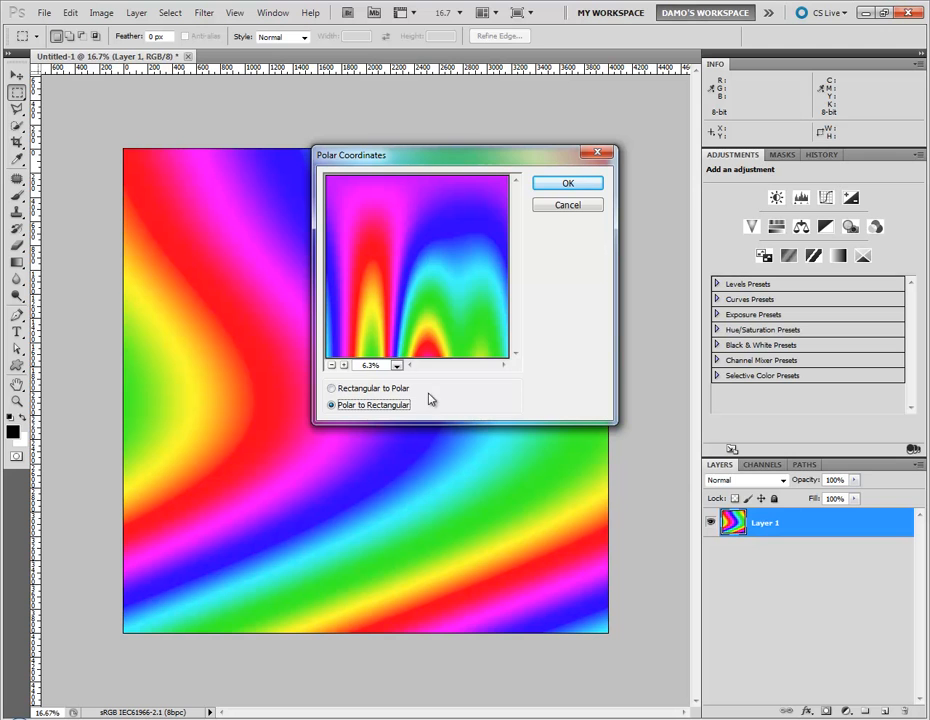
{"action": "left_click", "coordinate": [373, 392]}
{"action": "left_click", "coordinate": [351, 411]}
{"action": "left_click", "coordinate": [567, 183]}
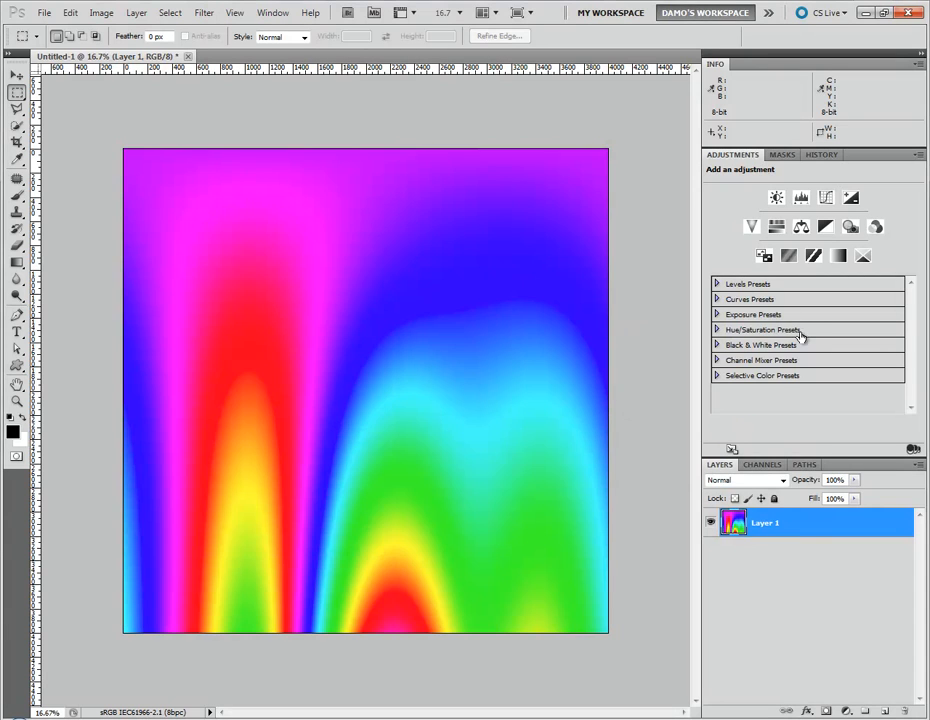
Step: Add a Hue/Saturation adjustment layer above the rainbow and set its hue to +133
{"action": "left_click", "coordinate": [776, 226]}
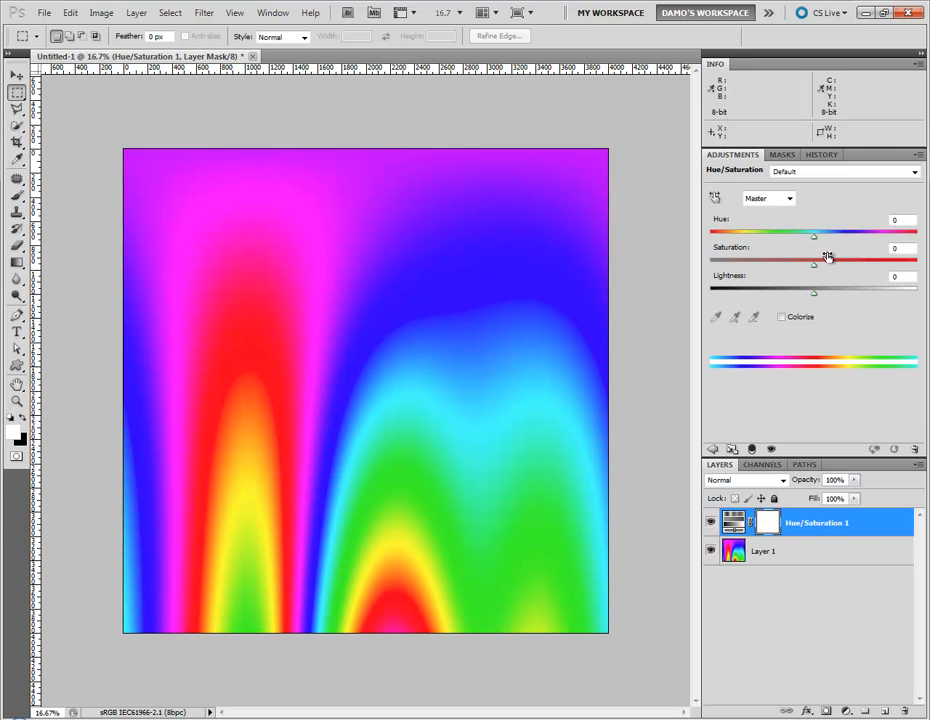
{"action": "left_click_drag", "start_coordinate": [816, 242], "coordinate": [899, 245]}
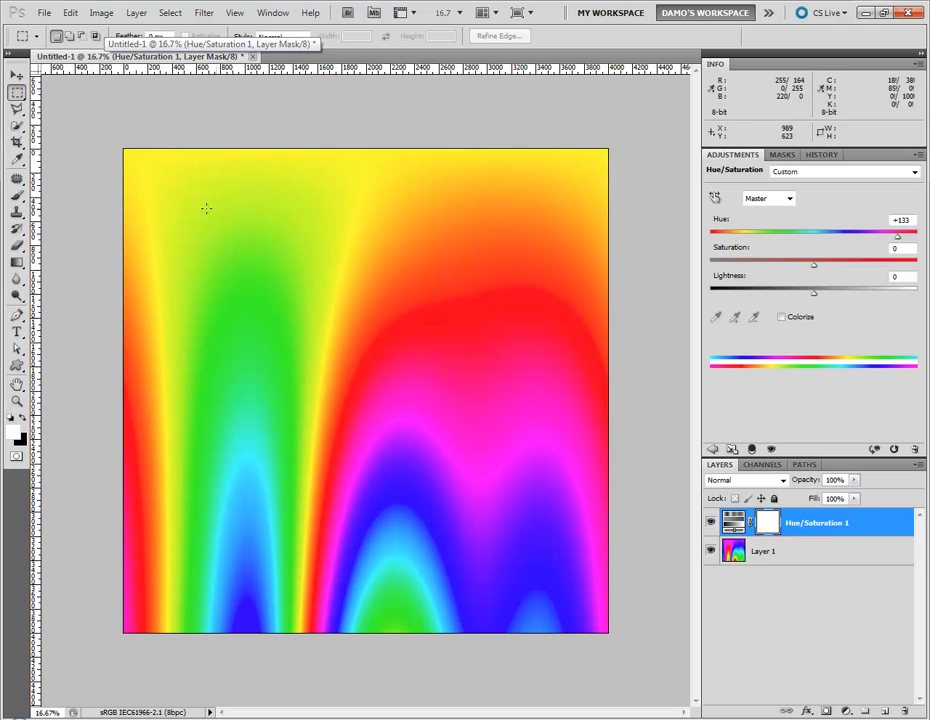
Step: Save the document to the Desktop as the Photoshop file rainbowmadness-1.psd with layers kept
{"action": "left_click", "coordinate": [44, 12]}
{"action": "left_click", "coordinate": [72, 234]}
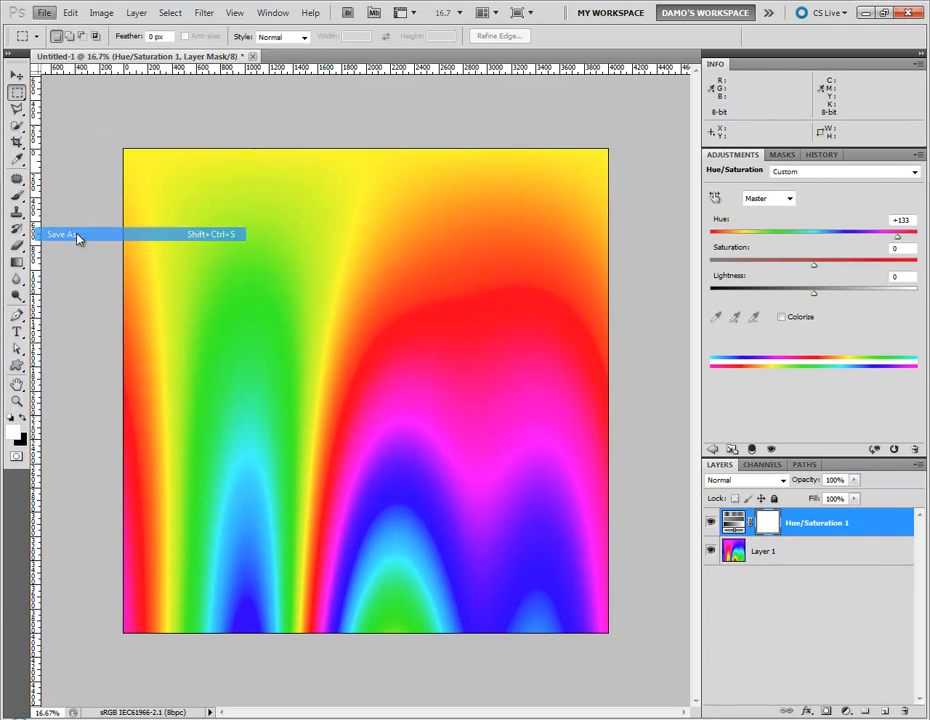
{"action": "left_click_drag", "start_coordinate": [433, 354], "coordinate": [347, 357]}
{"action": "type", "text": "rainbowmadness-1.psd"}
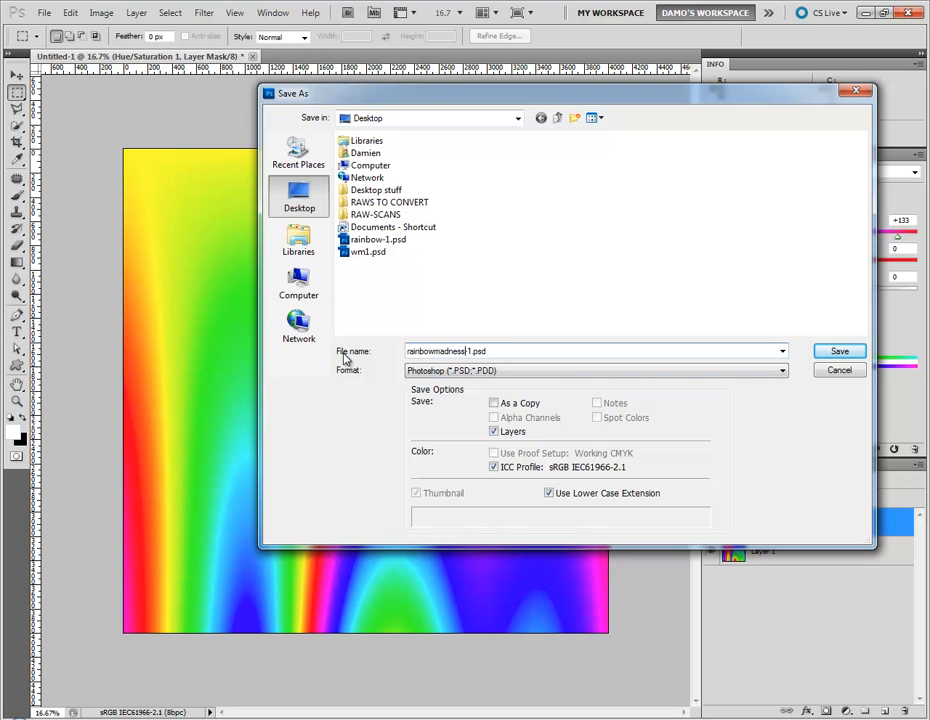
{"action": "left_click", "coordinate": [838, 352]}
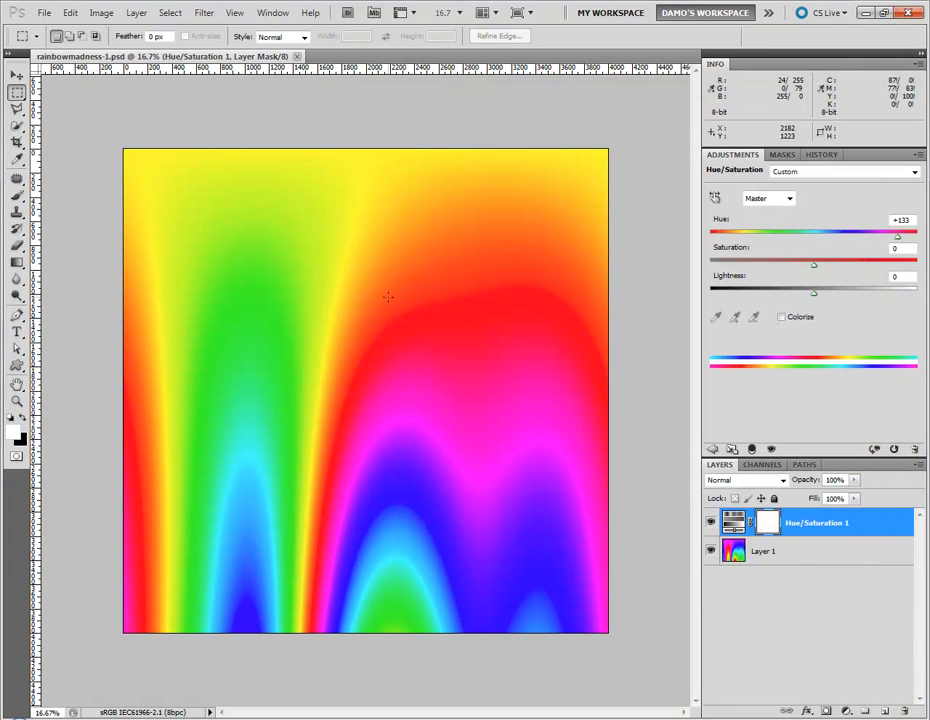
Step: Close rainbowmadness-1.psd and create a 4000 × 4000 pixel RGB document at 300 pixels/inch with a white background
{"action": "key", "text": "ctrl+w"}
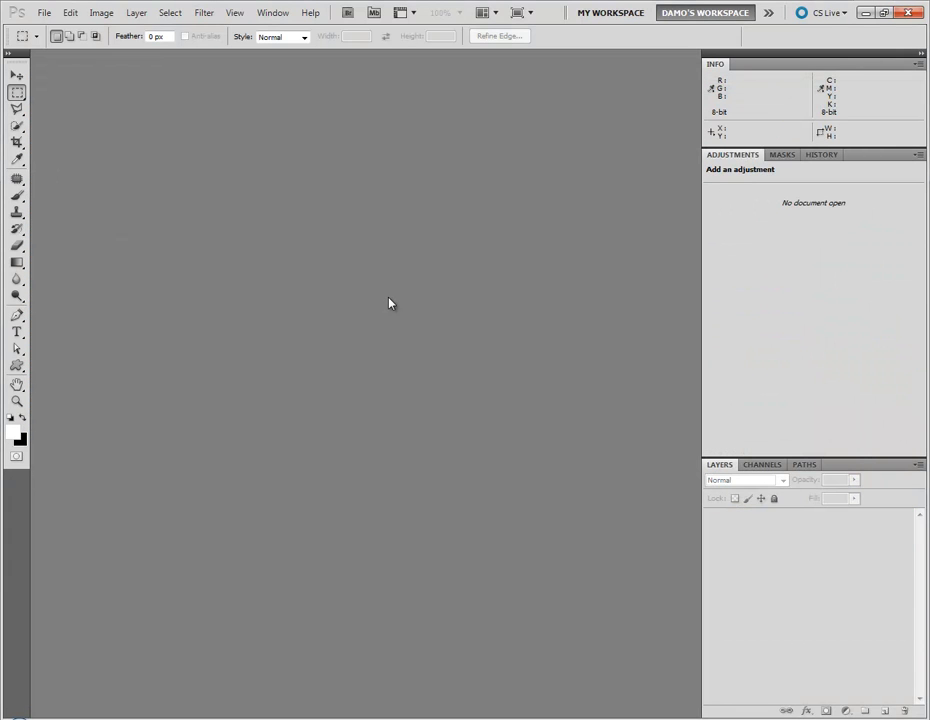
{"action": "key", "text": "ctrl+n"}
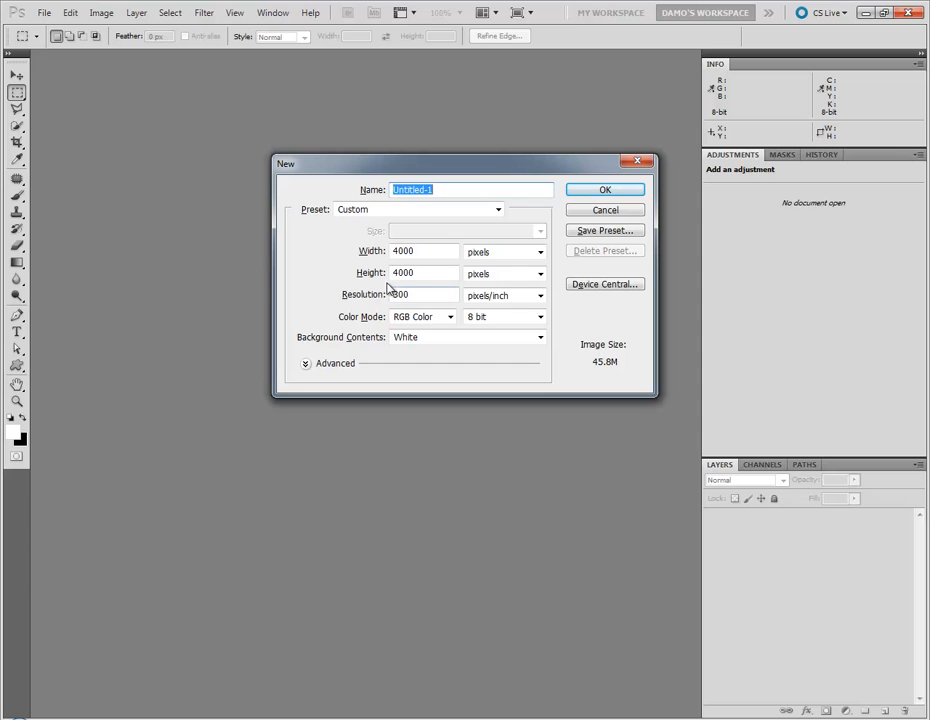
{"action": "left_click", "coordinate": [608, 192]}
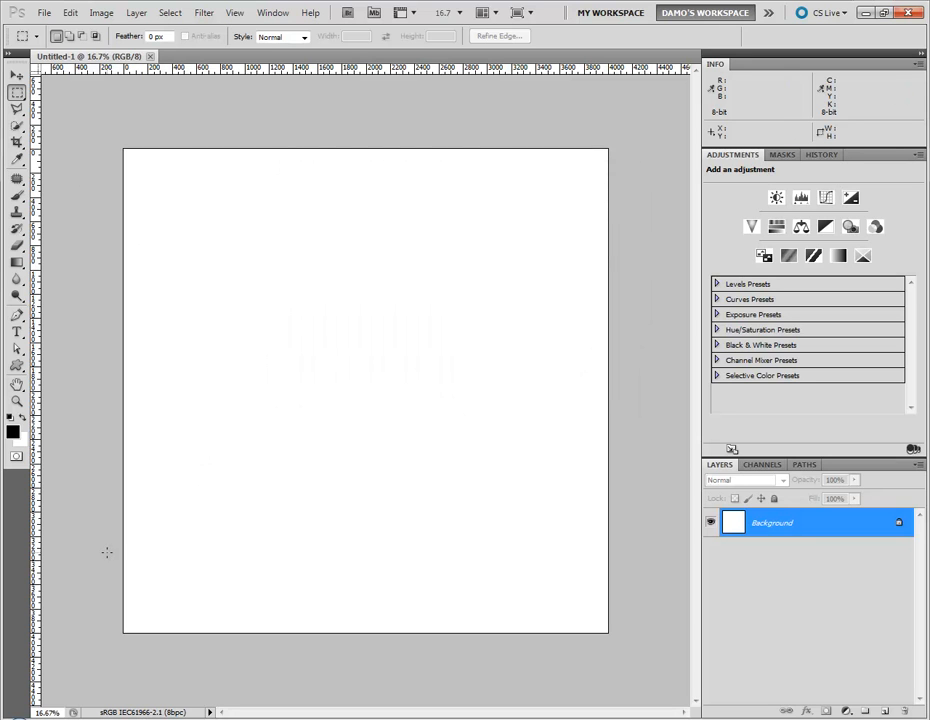
Step: Select a full-width strip about 576 px high along the canvas's lower edge and fill it with a linear Transparent Rainbow gradient fill layer
{"action": "left_click_drag", "start_coordinate": [102, 563], "coordinate": [650, 660]}
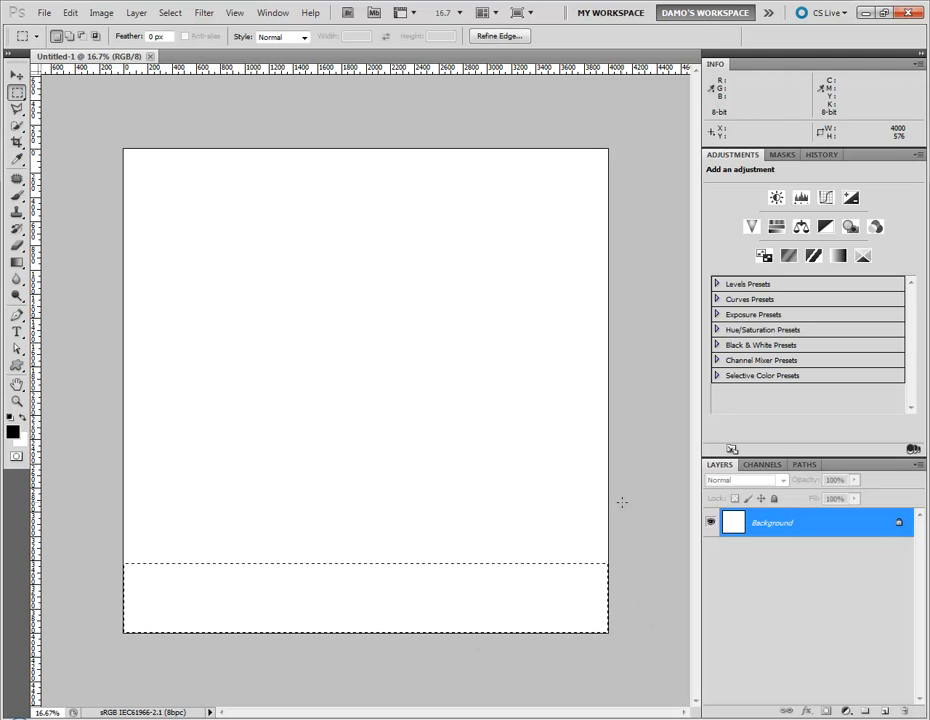
{"action": "left_click", "coordinate": [847, 711]}
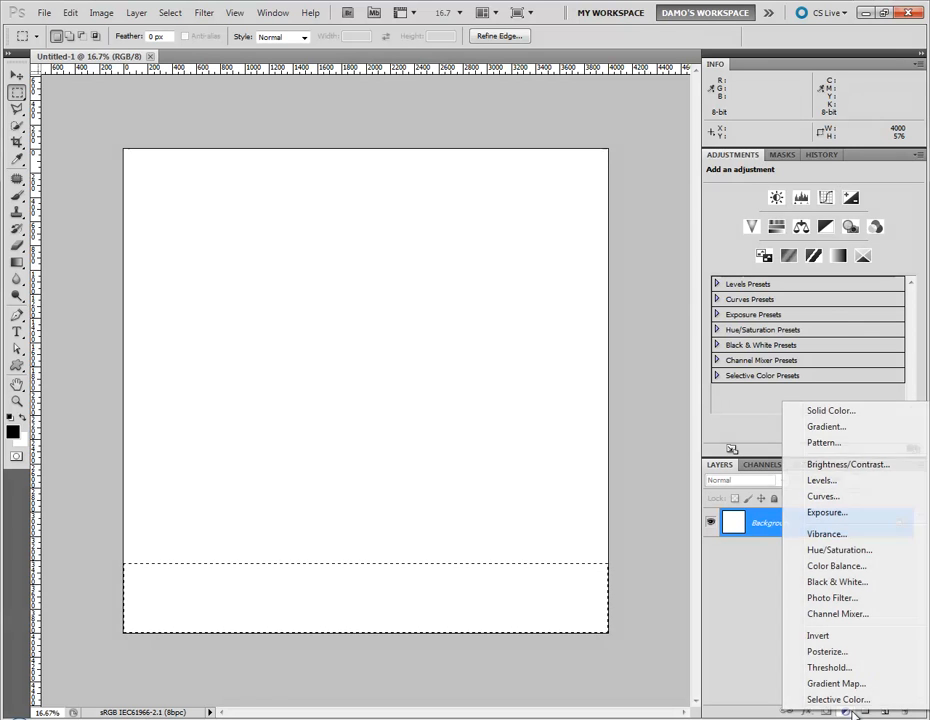
{"action": "left_click", "coordinate": [830, 427]}
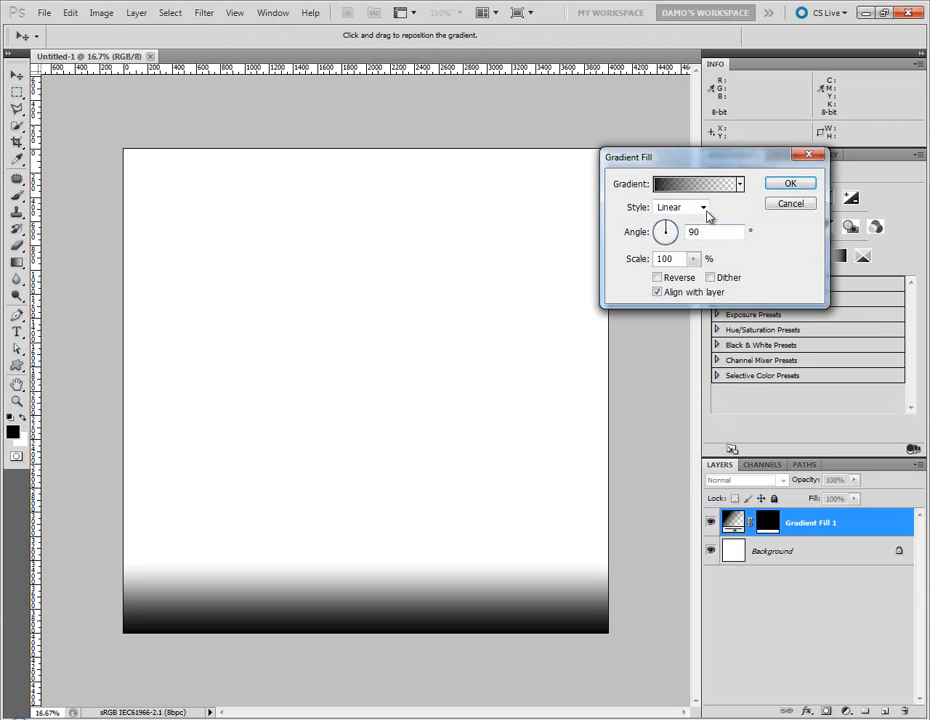
{"action": "left_click", "coordinate": [690, 184]}
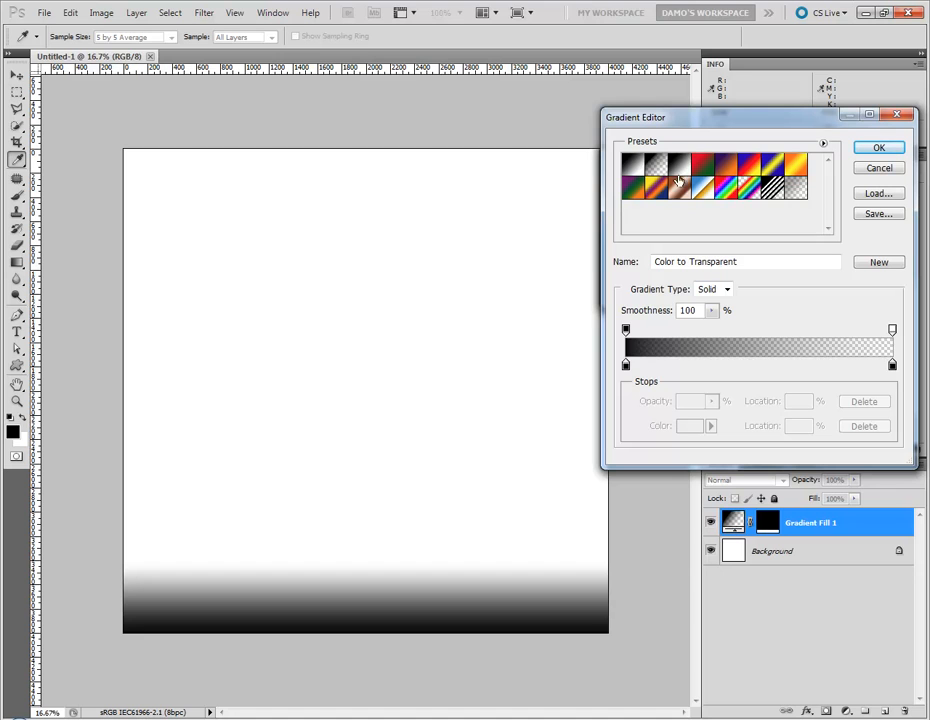
{"action": "left_click", "coordinate": [731, 191]}
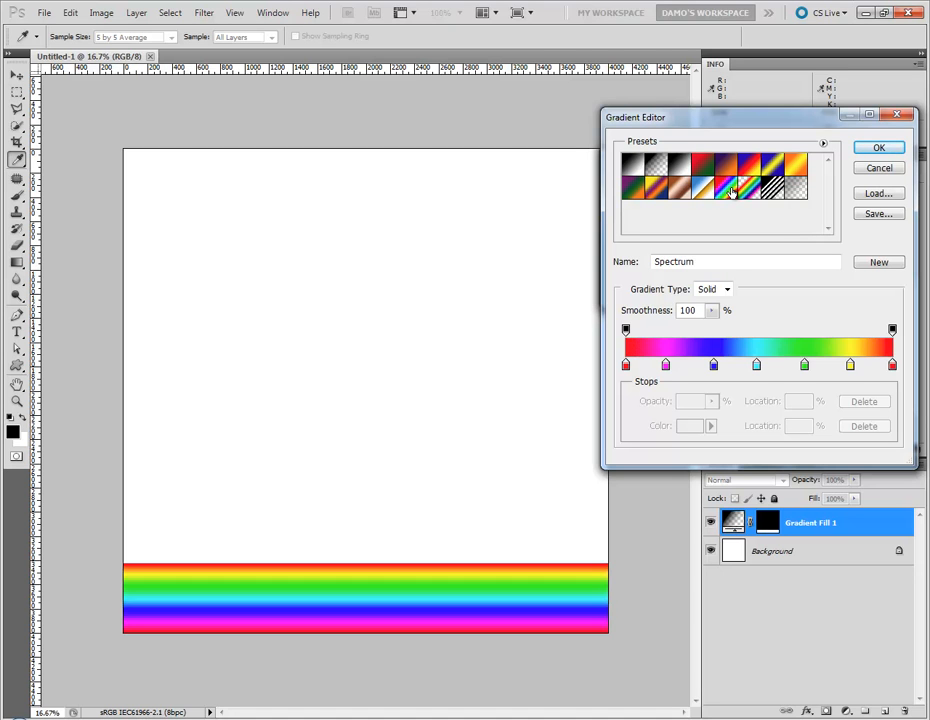
{"action": "left_click", "coordinate": [750, 191]}
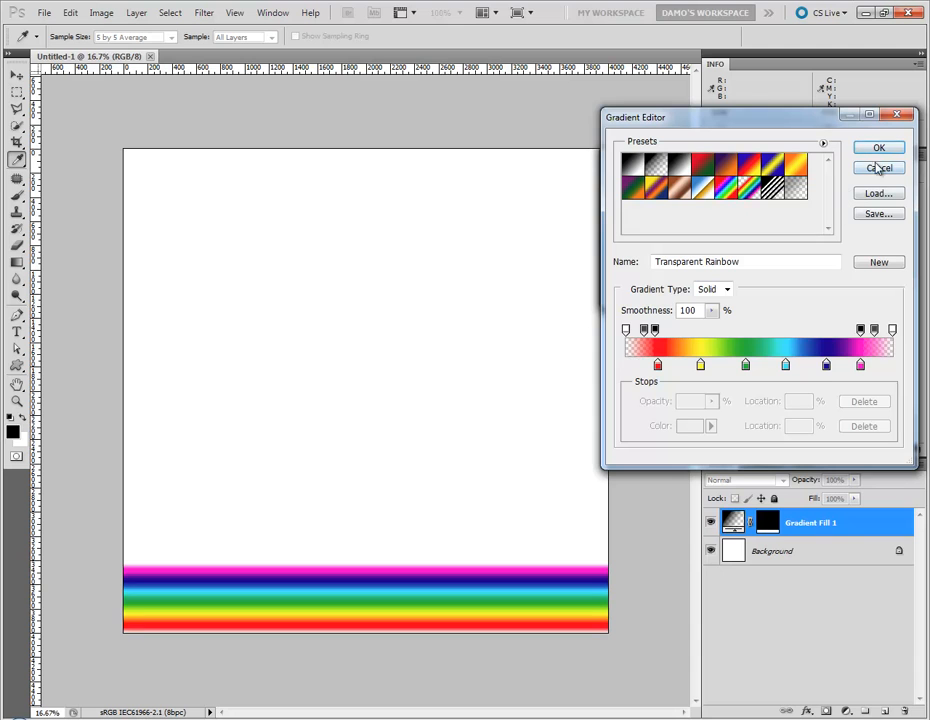
{"action": "left_click", "coordinate": [877, 150]}
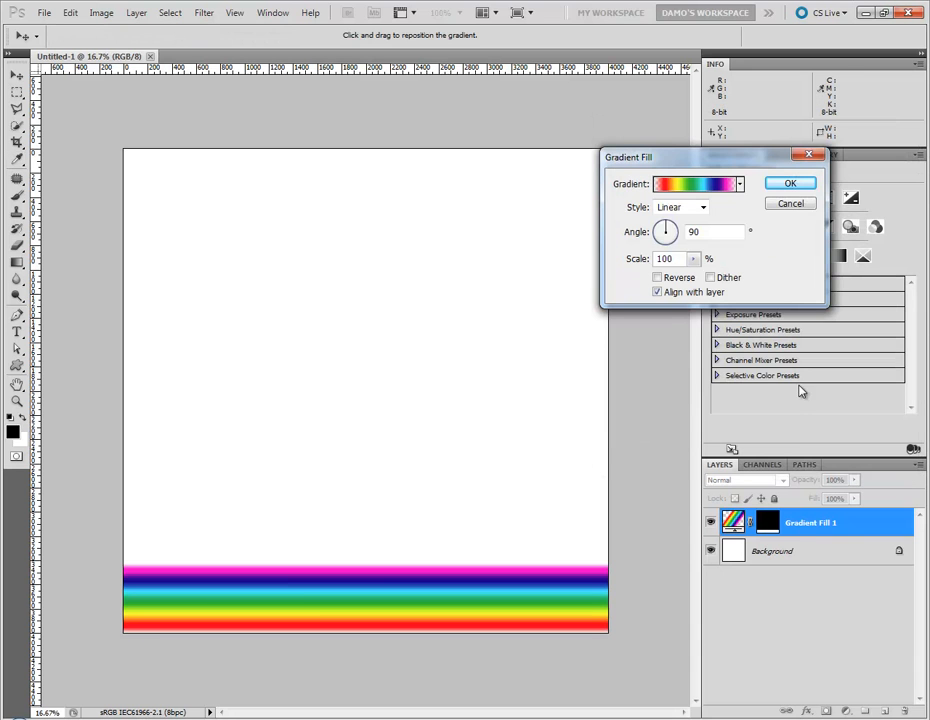
{"action": "left_click", "coordinate": [787, 185]}
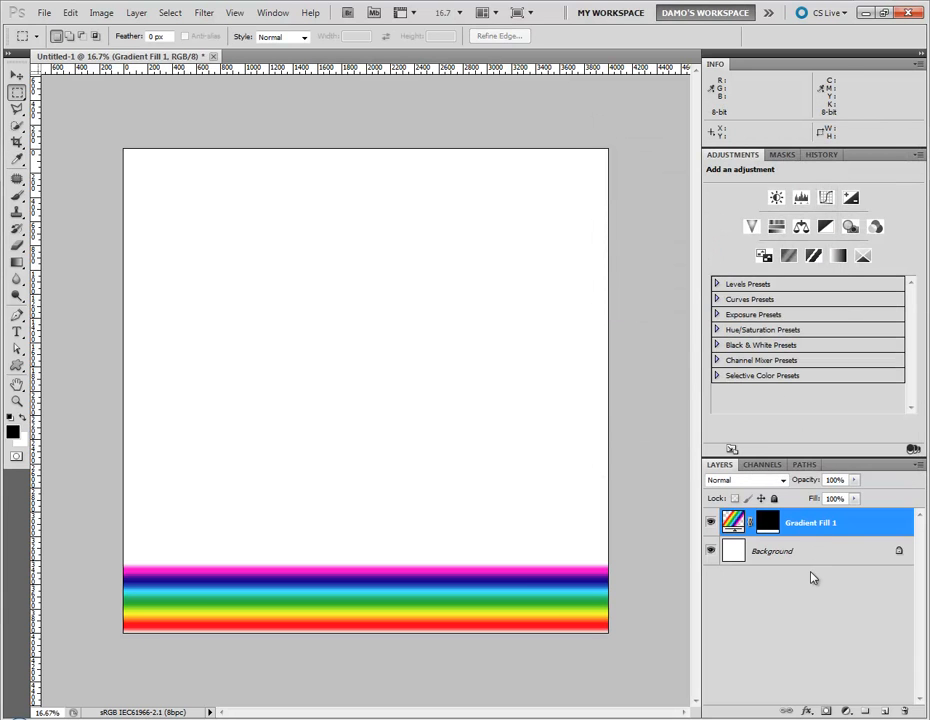
Step: Delete the Background layer and merge the gradient fill with a new empty layer into one pixel layer
{"action": "left_click_drag", "start_coordinate": [777, 560], "coordinate": [904, 711]}
{"action": "left_click", "coordinate": [884, 711]}
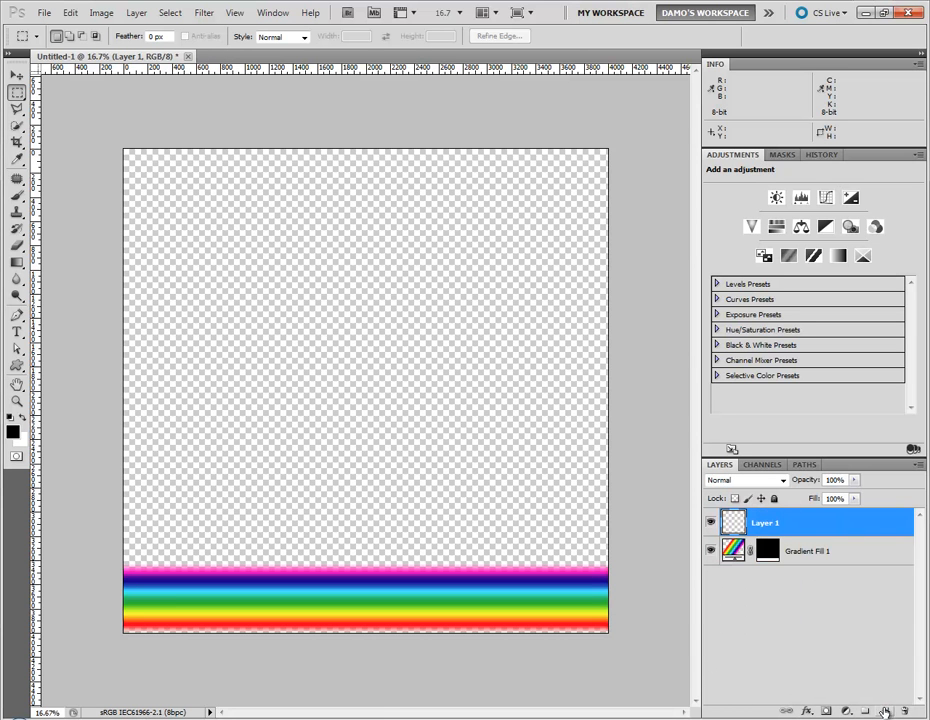
{"action": "left_click", "coordinate": [812, 553], "text": "shift"}
{"action": "key", "text": "ctrl+e"}
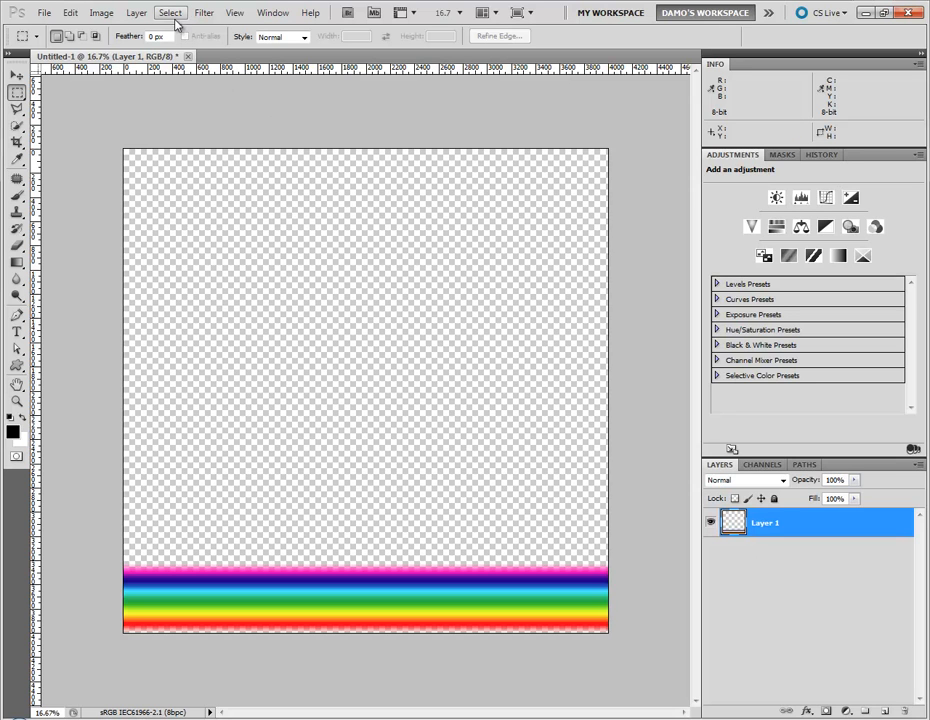
Step: Apply the Polar Coordinates filter to the rainbow strip with the Rectangular to Polar option, zooming the preview to fit the whole image
{"action": "left_click", "coordinate": [203, 13]}
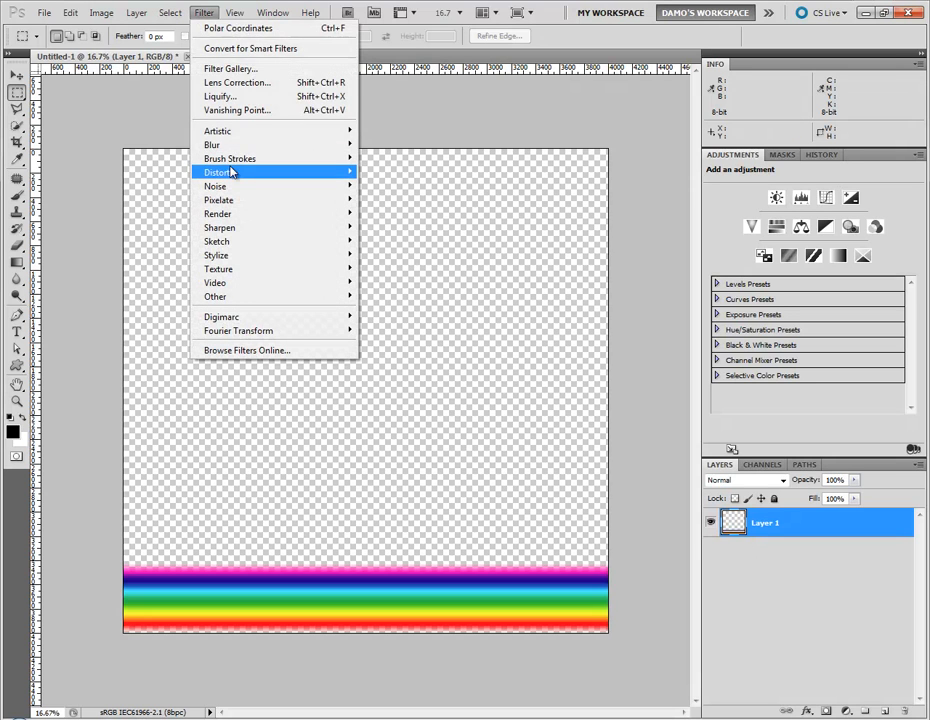
{"action": "mouse_move", "coordinate": [229, 175]}
{"action": "left_click", "coordinate": [120, 241]}
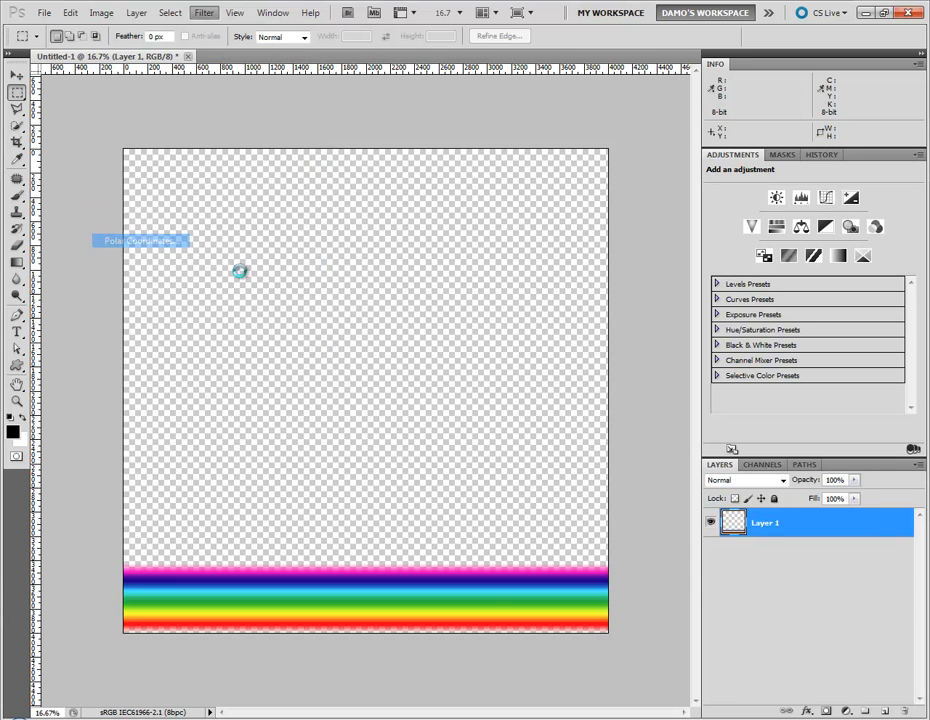
{"action": "left_click", "coordinate": [332, 366]}
{"action": "left_click", "coordinate": [332, 366]}
{"action": "left_click", "coordinate": [332, 366]}
{"action": "left_click", "coordinate": [335, 389]}
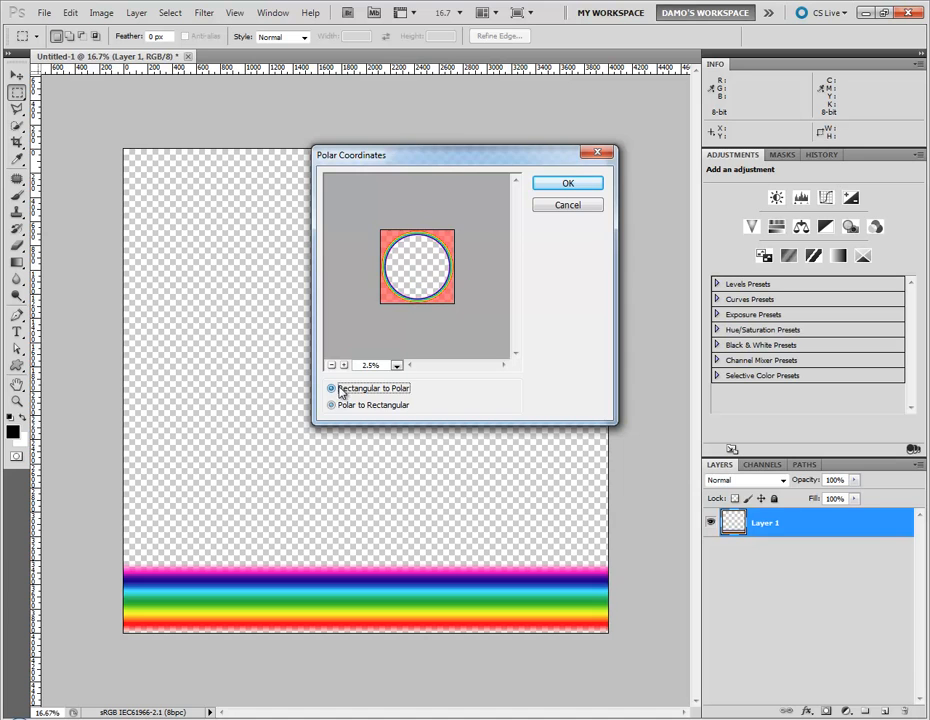
{"action": "left_click", "coordinate": [344, 366]}
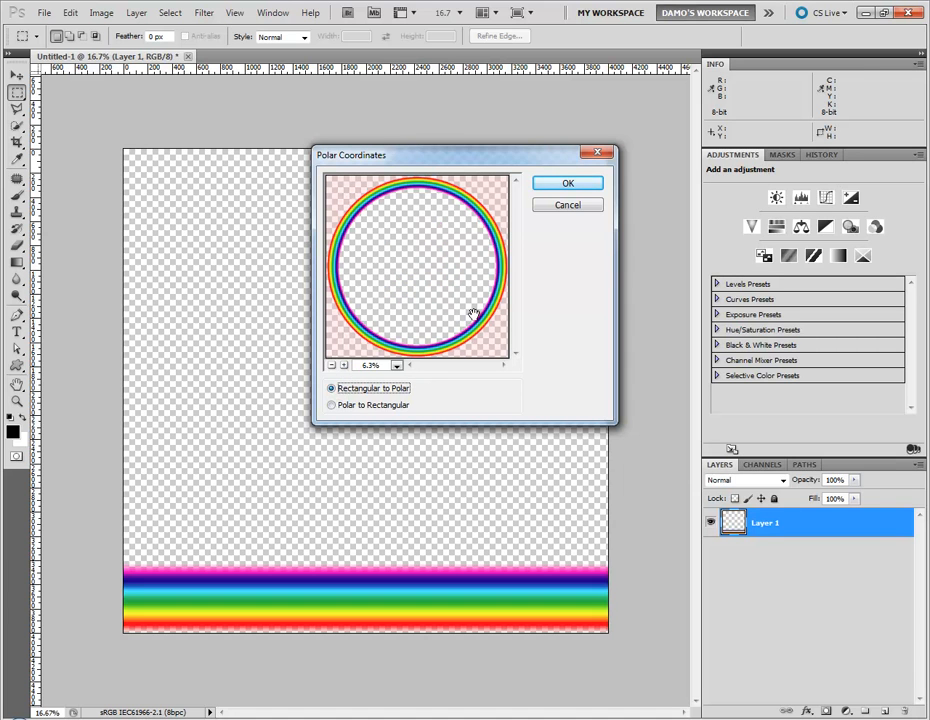
{"action": "left_click", "coordinate": [568, 184]}
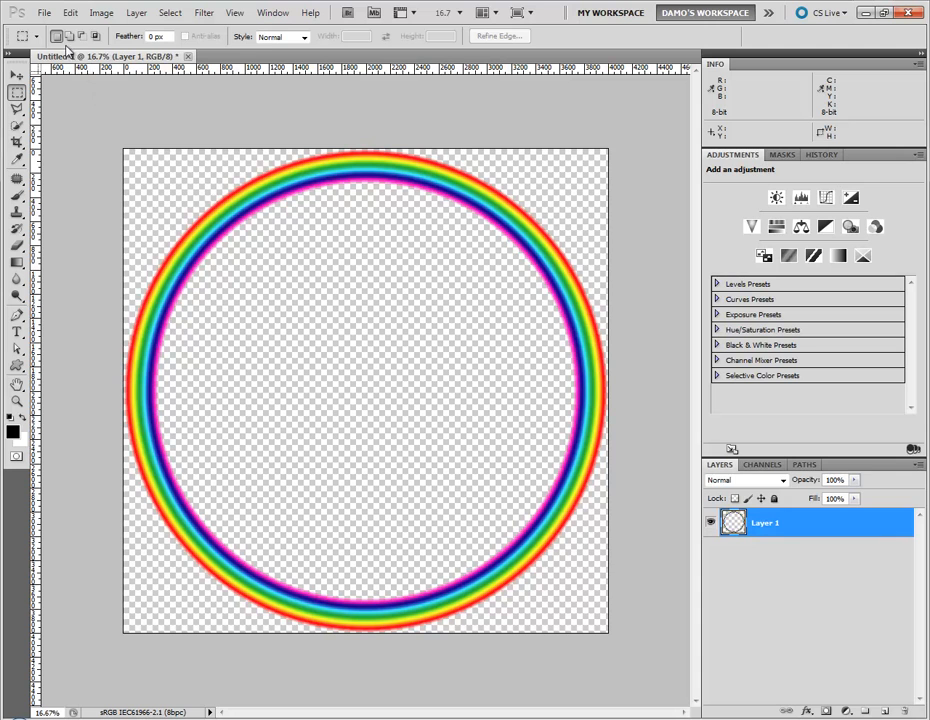
Step: Save the rainbow ring document to the Desktop as rainbowmadness-2.psd with layers kept
{"action": "left_click", "coordinate": [44, 13]}
{"action": "left_click", "coordinate": [64, 234]}
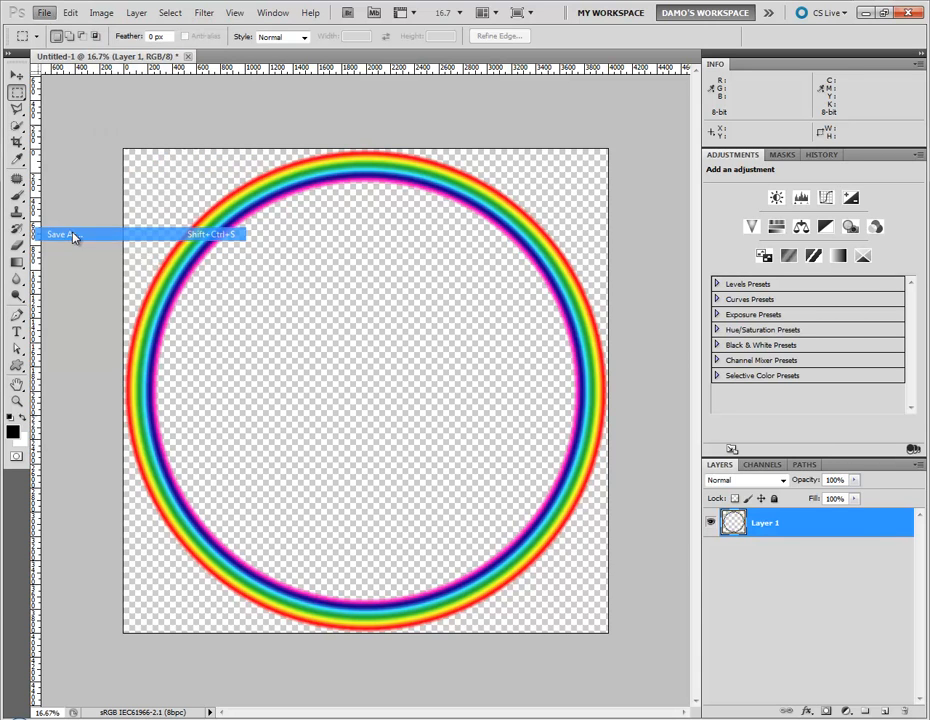
{"action": "type", "text": "rainbowmadness"}
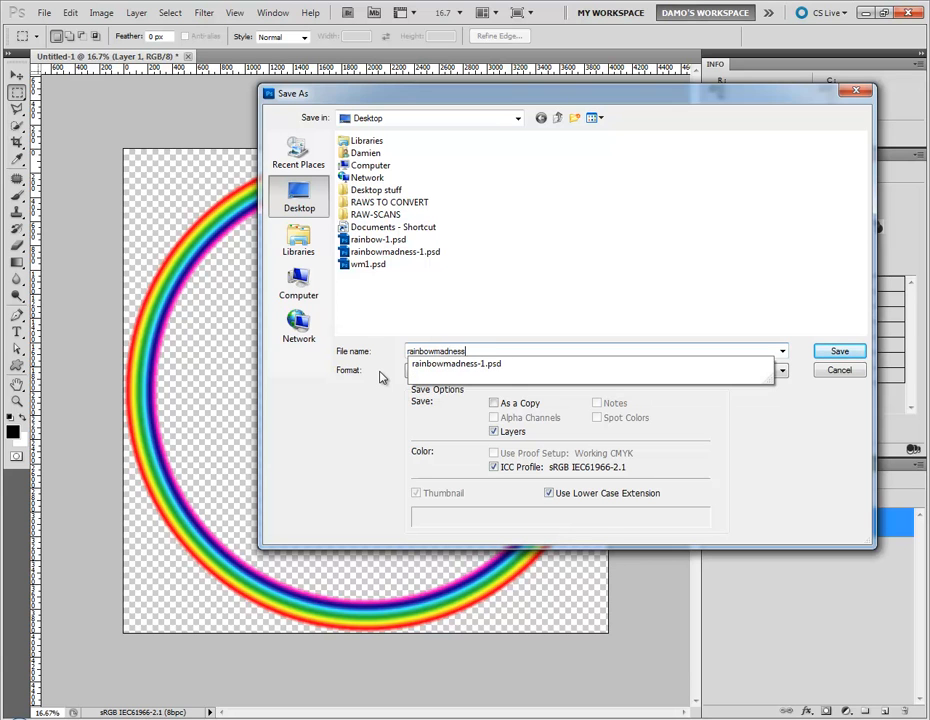
{"action": "type", "text": "-2"}
{"action": "key", "text": "Return"}
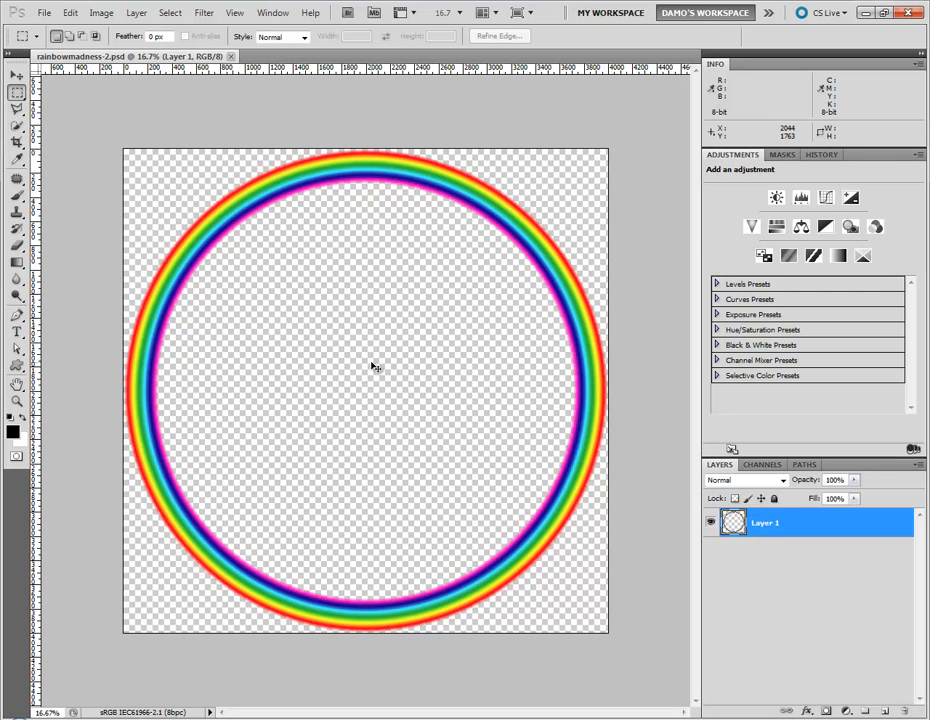
Step: Close rainbowmadness-2.psd and create another white 4000 × 4000 pixel RGB document at 300 pixels/inch
{"action": "key", "text": "ctrl+w"}
{"action": "key", "text": "ctrl+n"}
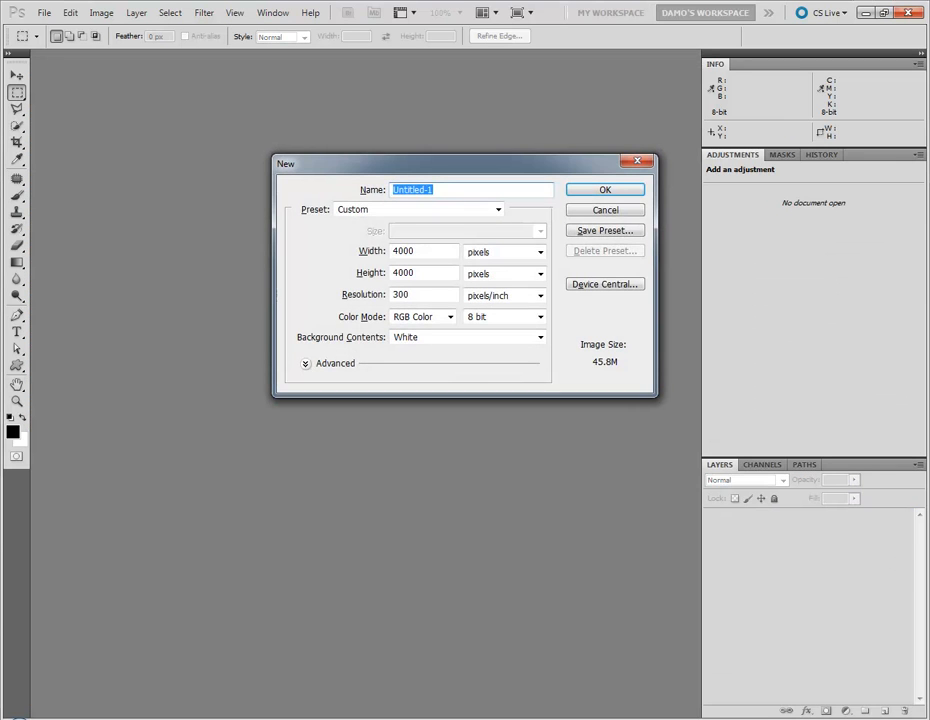
{"action": "left_click", "coordinate": [604, 191]}
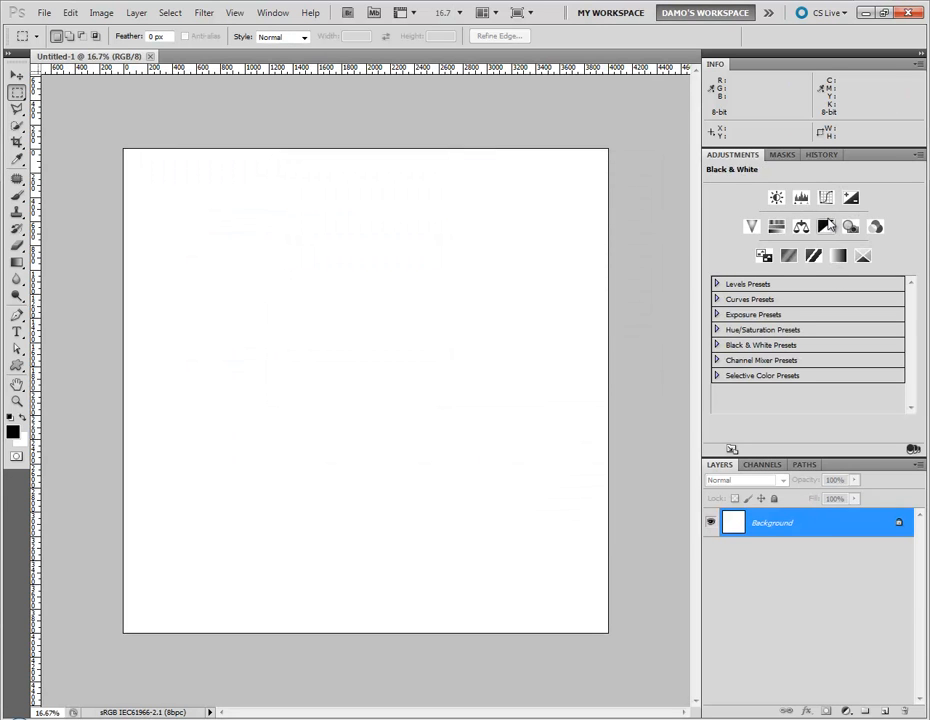
Step: Add a gradient fill layer with the yellow, violet, orange and blue preset at 90°, and flatten the image
{"action": "left_click", "coordinate": [846, 711]}
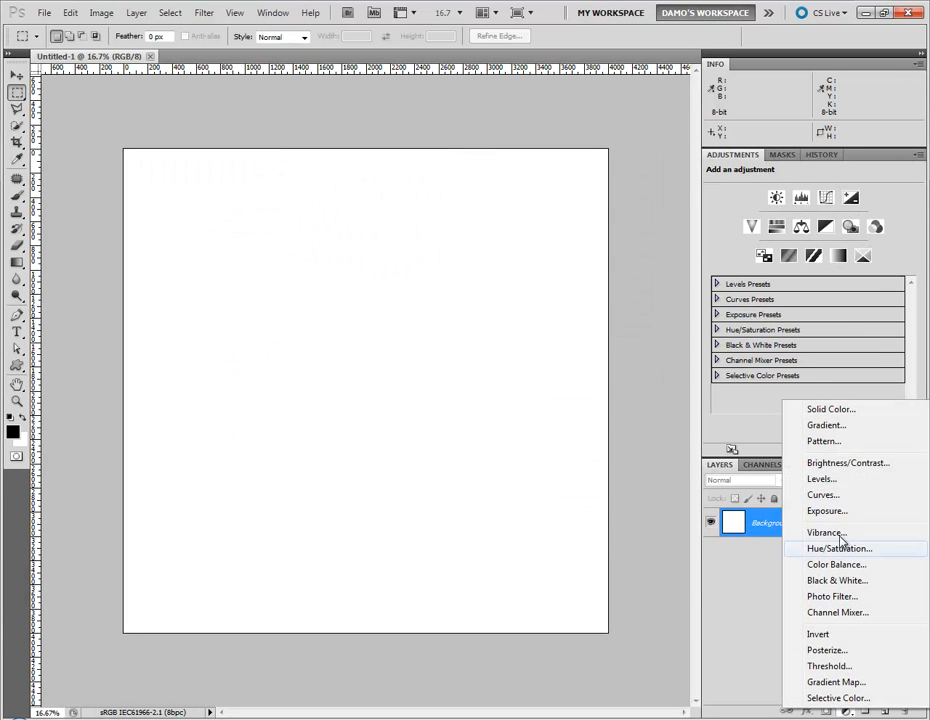
{"action": "left_click", "coordinate": [826, 425]}
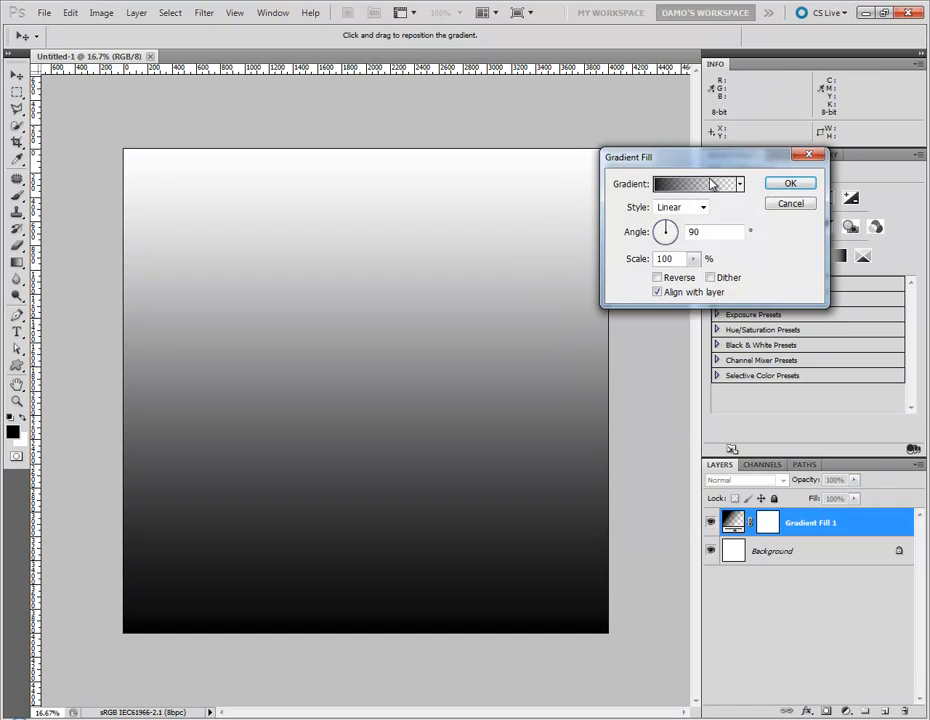
{"action": "left_click", "coordinate": [706, 184]}
{"action": "left_click", "coordinate": [656, 187]}
{"action": "left_click", "coordinate": [877, 148]}
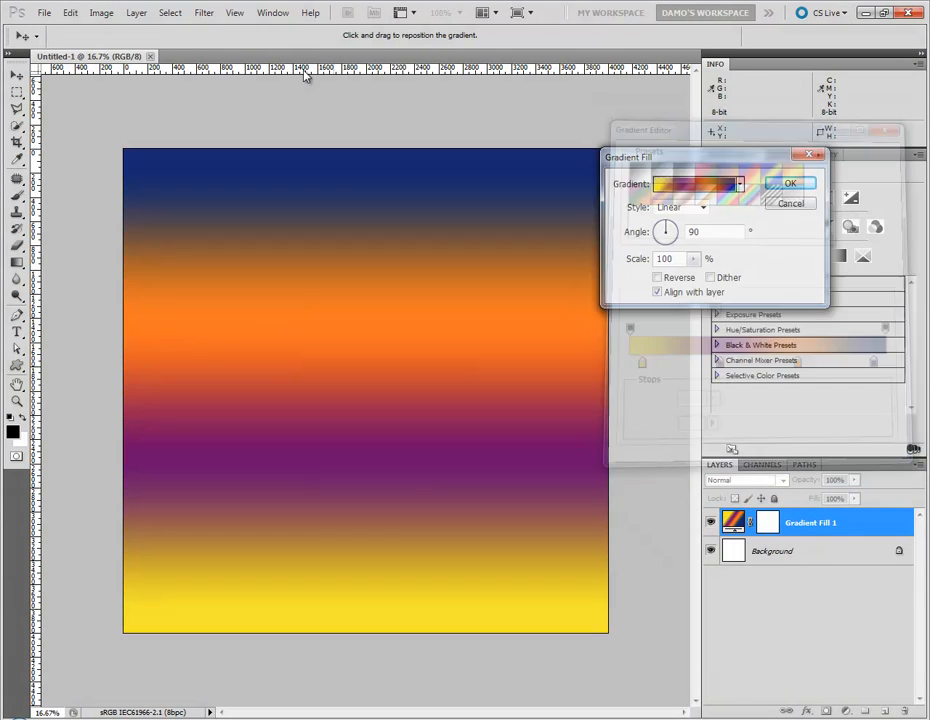
{"action": "left_click", "coordinate": [789, 184]}
{"action": "key", "text": "alt+l"}
{"action": "key", "text": "f"}
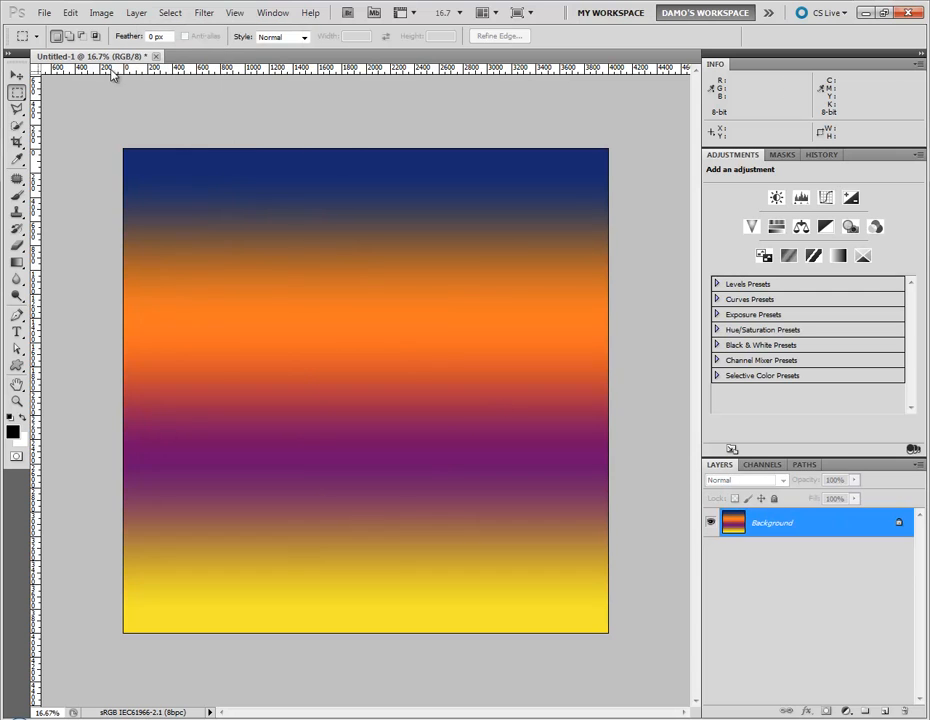
Step: Apply the Twirl filter to the flattened gradient with an angle of 514°, and close the document without saving it
{"action": "left_click", "coordinate": [205, 13]}
{"action": "mouse_move", "coordinate": [222, 178]}
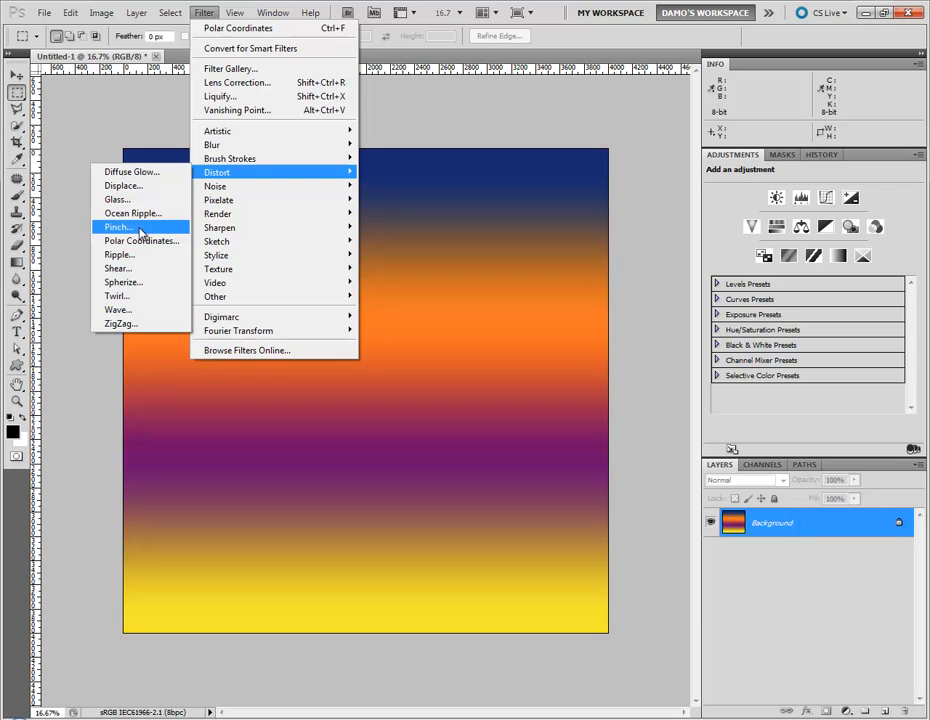
{"action": "left_click", "coordinate": [118, 296]}
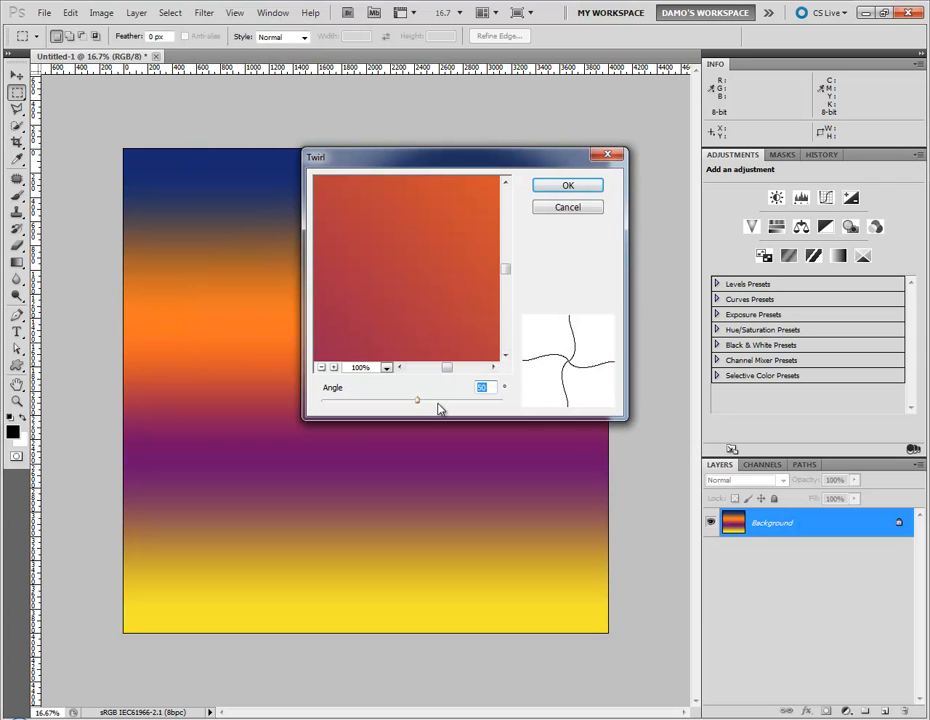
{"action": "left_click", "coordinate": [322, 368]}
{"action": "left_click", "coordinate": [322, 368]}
{"action": "left_click", "coordinate": [322, 368]}
{"action": "left_click", "coordinate": [322, 368]}
{"action": "left_click", "coordinate": [322, 368]}
{"action": "left_click", "coordinate": [322, 368]}
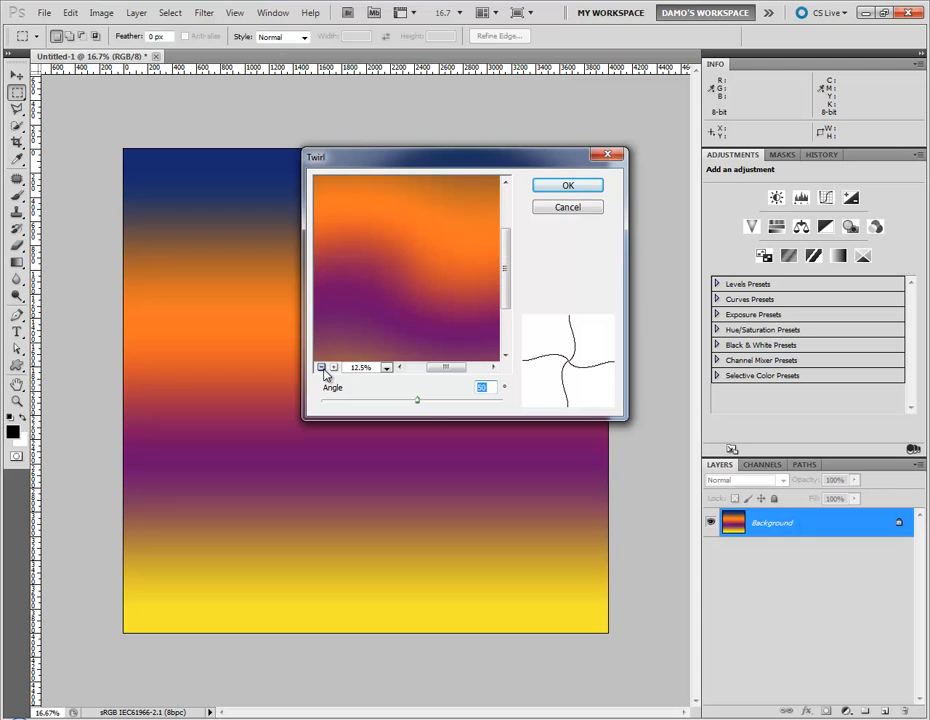
{"action": "left_click", "coordinate": [322, 368]}
{"action": "left_click", "coordinate": [322, 368]}
{"action": "left_click", "coordinate": [322, 368]}
{"action": "left_click_drag", "start_coordinate": [420, 406], "coordinate": [462, 408]}
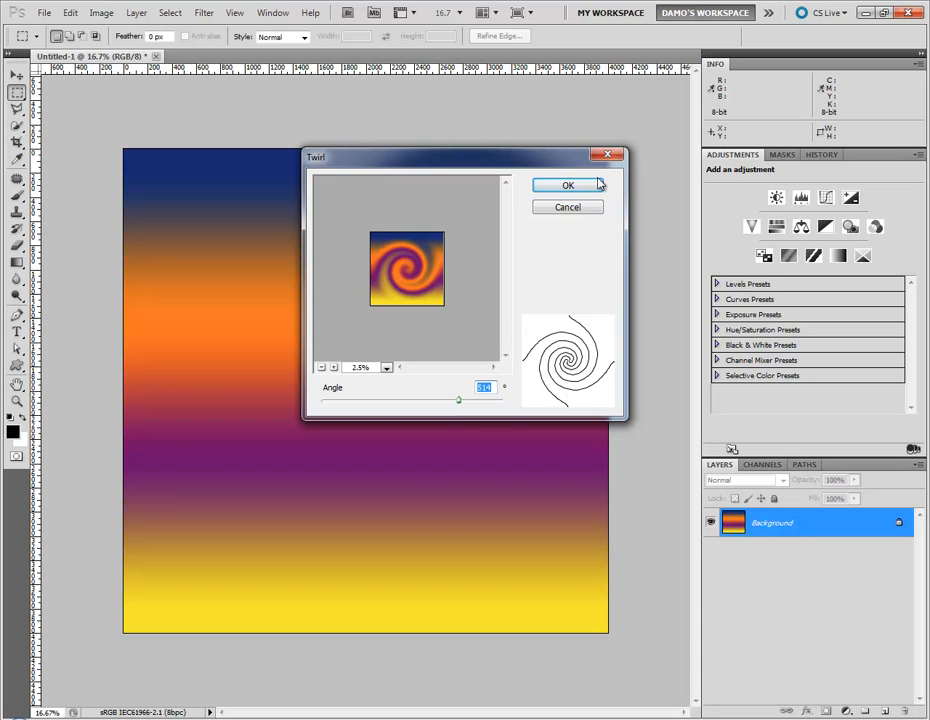
{"action": "left_click", "coordinate": [575, 185]}
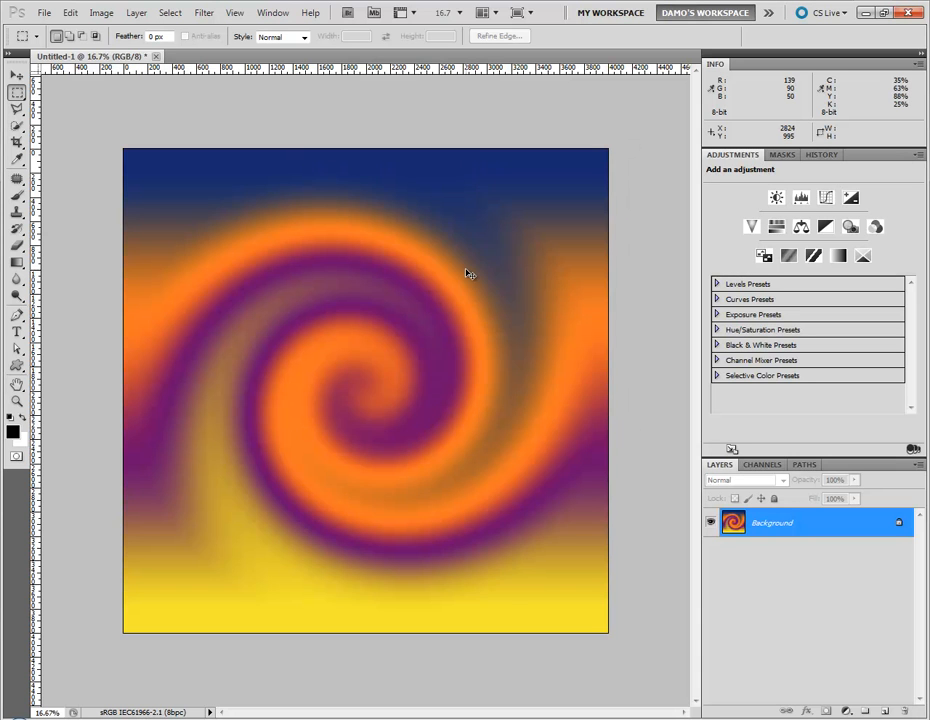
{"action": "key", "text": "ctrl+w"}
{"action": "left_click", "coordinate": [476, 278]}
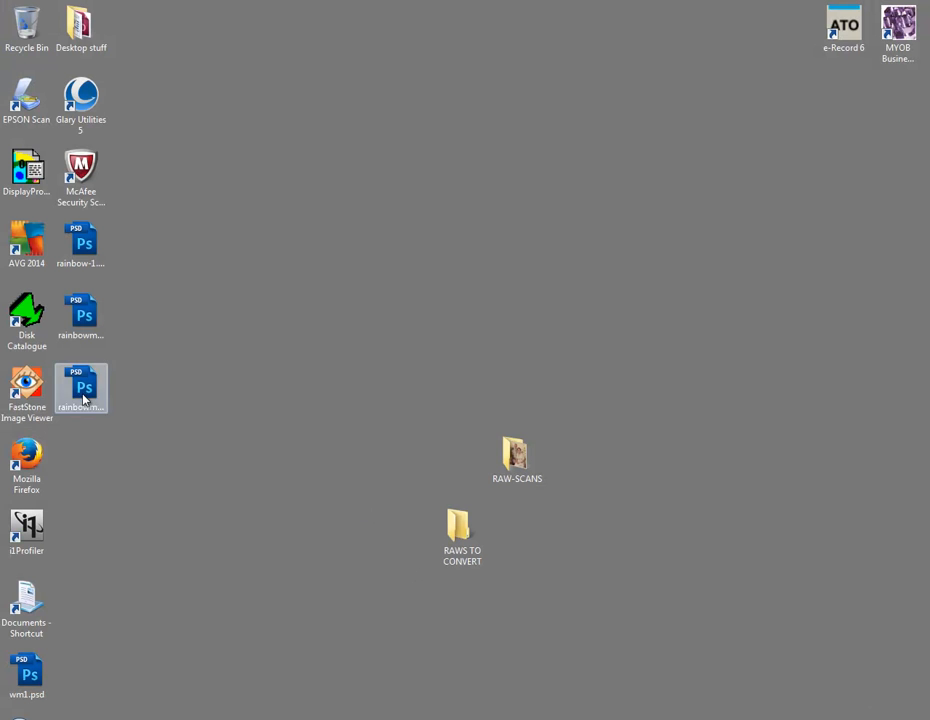
Step: Place rainbowmadness-2.psd from the desktop into the headstone photo DSCF9996.JPG, scaled proportionally to about 162% and positioned around the headstone
{"action": "left_click", "coordinate": [98, 408]}
{"action": "left_click_drag", "start_coordinate": [98, 408], "coordinate": [454, 418]}
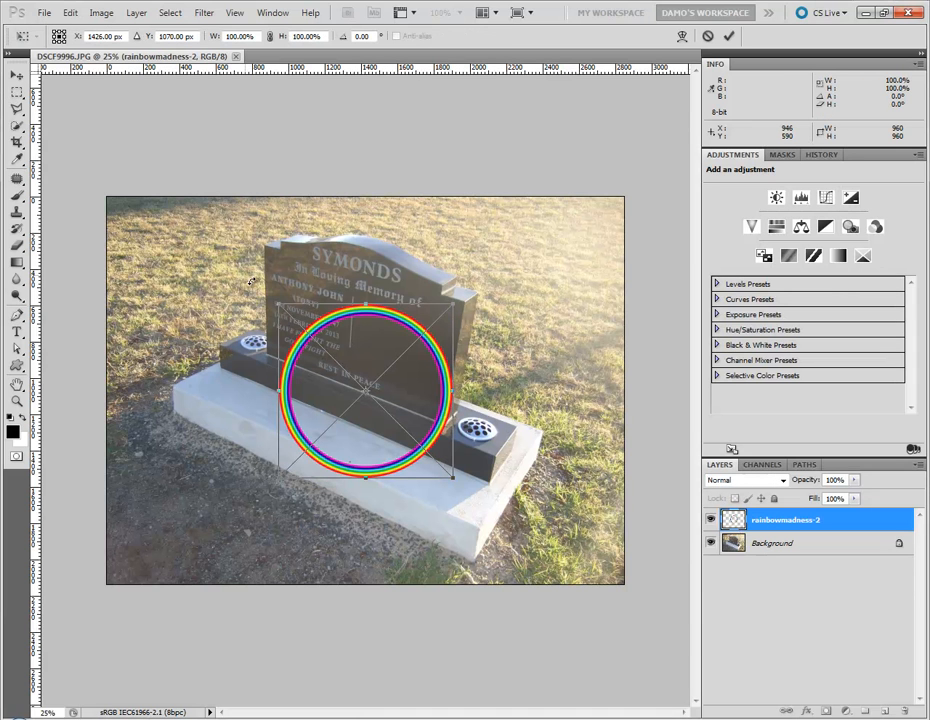
{"action": "left_click_drag", "start_coordinate": [277, 305], "coordinate": [190, 212]}
{"action": "left_click_drag", "start_coordinate": [469, 497], "coordinate": [548, 561]}
{"action": "mouse_move", "coordinate": [409, 468]}
{"action": "left_mouse_down"}
{"action": "mouse_move", "coordinate": [407, 432]}
{"action": "mouse_move", "coordinate": [405, 477]}
{"action": "mouse_move", "coordinate": [393, 462]}
{"action": "left_mouse_up"}
{"action": "left_click_drag", "start_coordinate": [522, 537], "coordinate": [458, 478]}
{"action": "left_click_drag", "start_coordinate": [380, 426], "coordinate": [402, 437]}
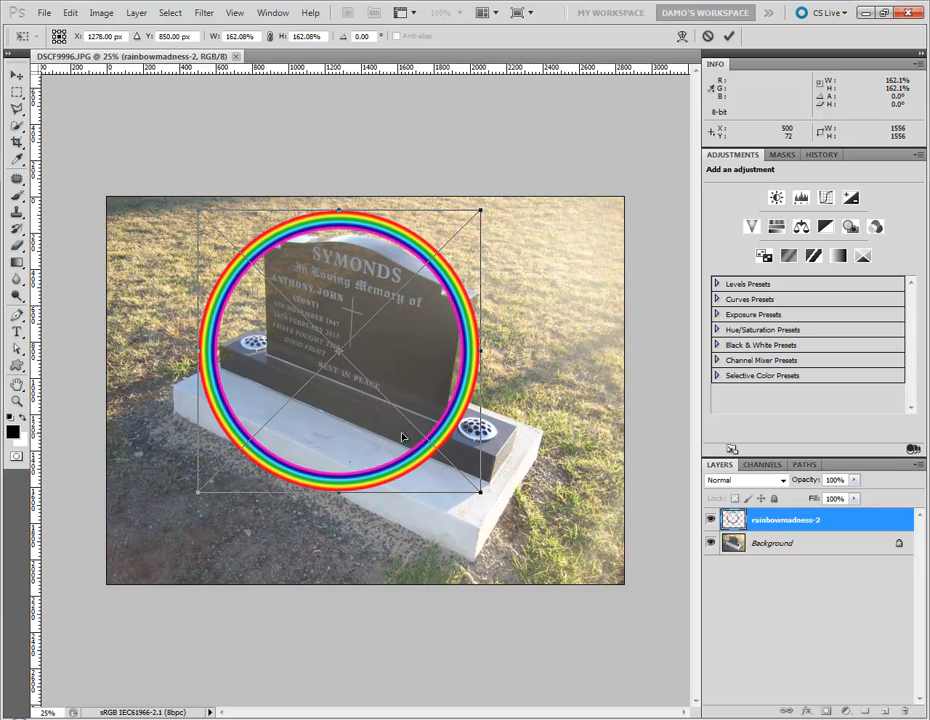
{"action": "key", "text": "Return"}
Step: Apply a Gaussian Blur smart filter to the rainbowmadness-2 layer to soften the ring
{"action": "key", "text": "m"}
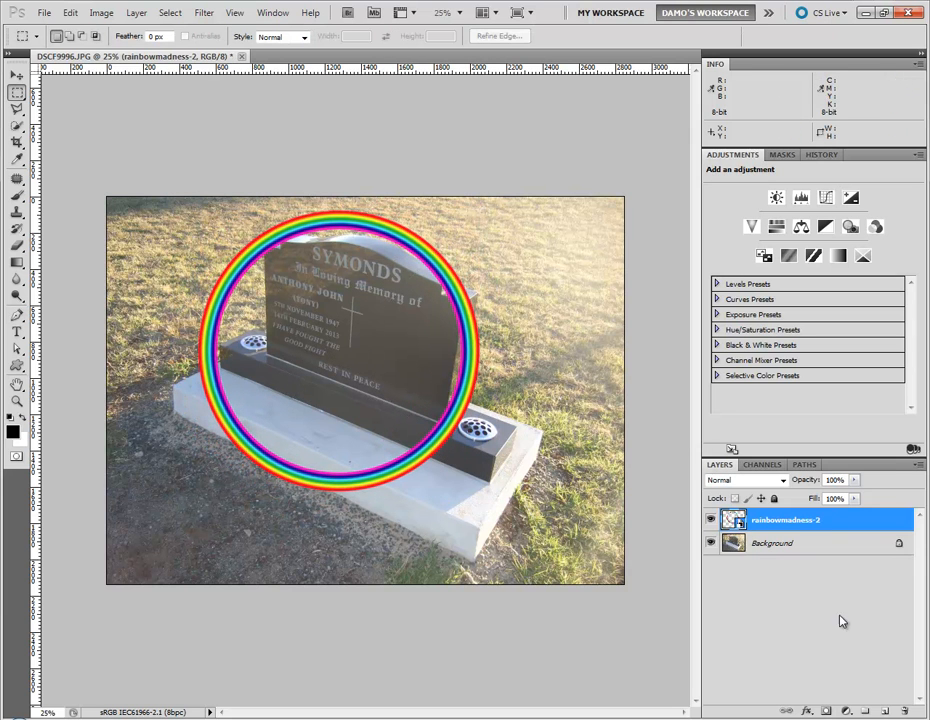
{"action": "left_click", "coordinate": [203, 12]}
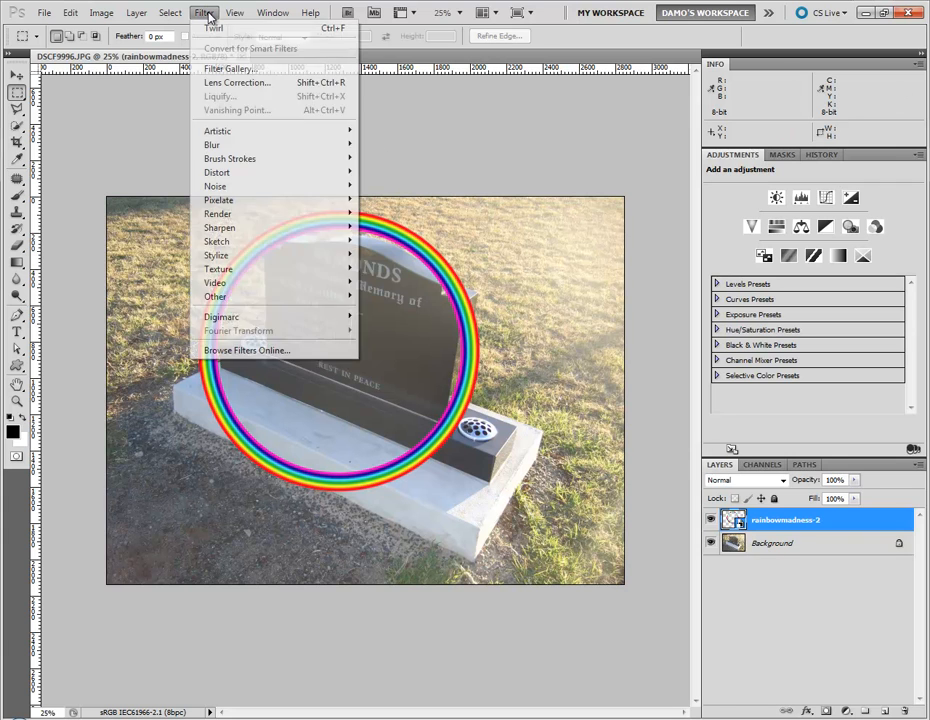
{"action": "mouse_move", "coordinate": [236, 148]}
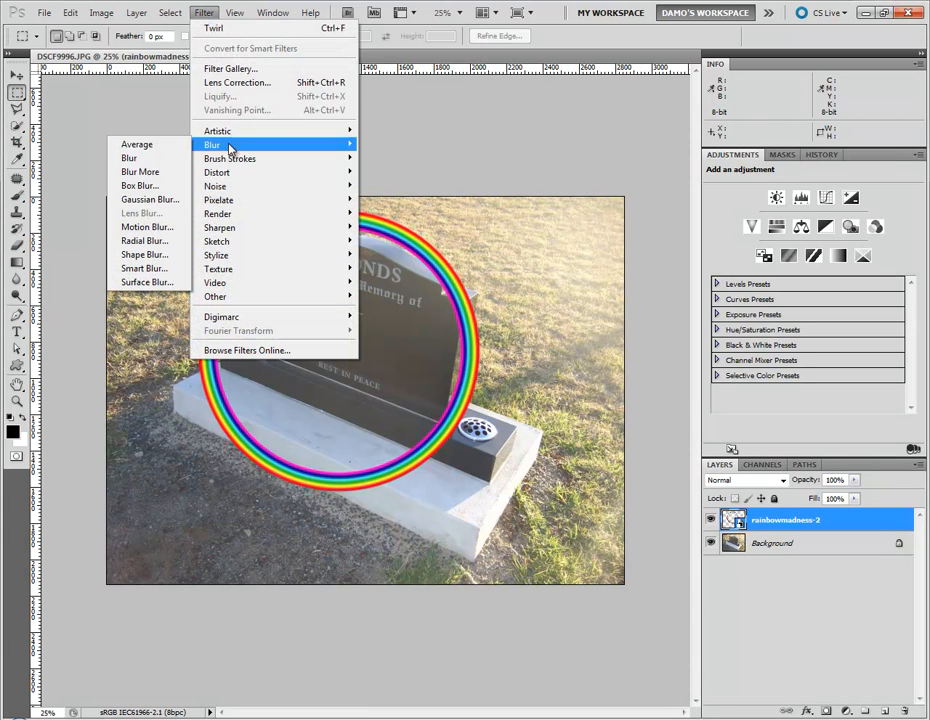
{"action": "left_click", "coordinate": [141, 200]}
{"action": "mouse_move", "coordinate": [749, 385]}
{"action": "left_mouse_down"}
{"action": "mouse_move", "coordinate": [719, 390]}
{"action": "mouse_move", "coordinate": [752, 389]}
{"action": "left_mouse_up"}
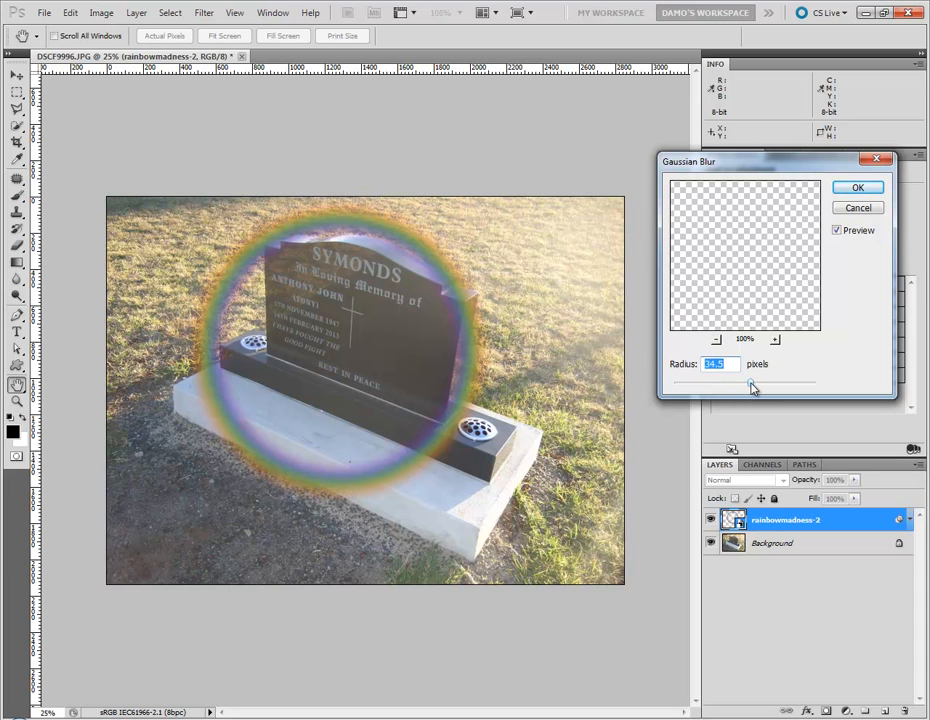
{"action": "left_click", "coordinate": [857, 188]}
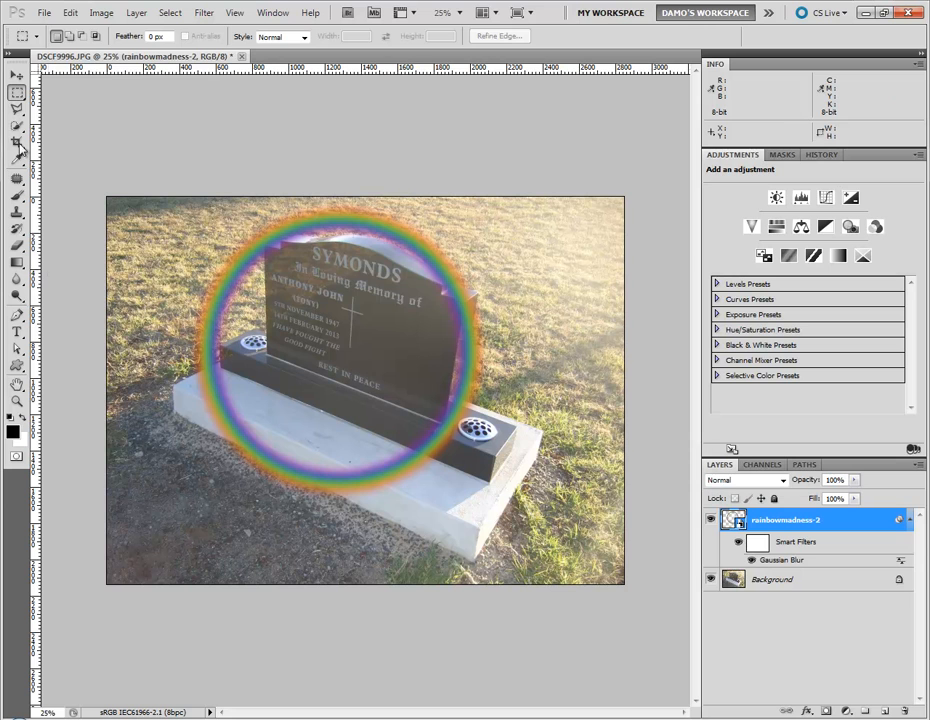
Step: Move the blurred rainbow ring up with the Move tool so it encircles the headstone and its upper arc runs past the photo's top edge
{"action": "left_click", "coordinate": [15, 75]}
{"action": "left_click_drag", "start_coordinate": [286, 286], "coordinate": [334, 308]}
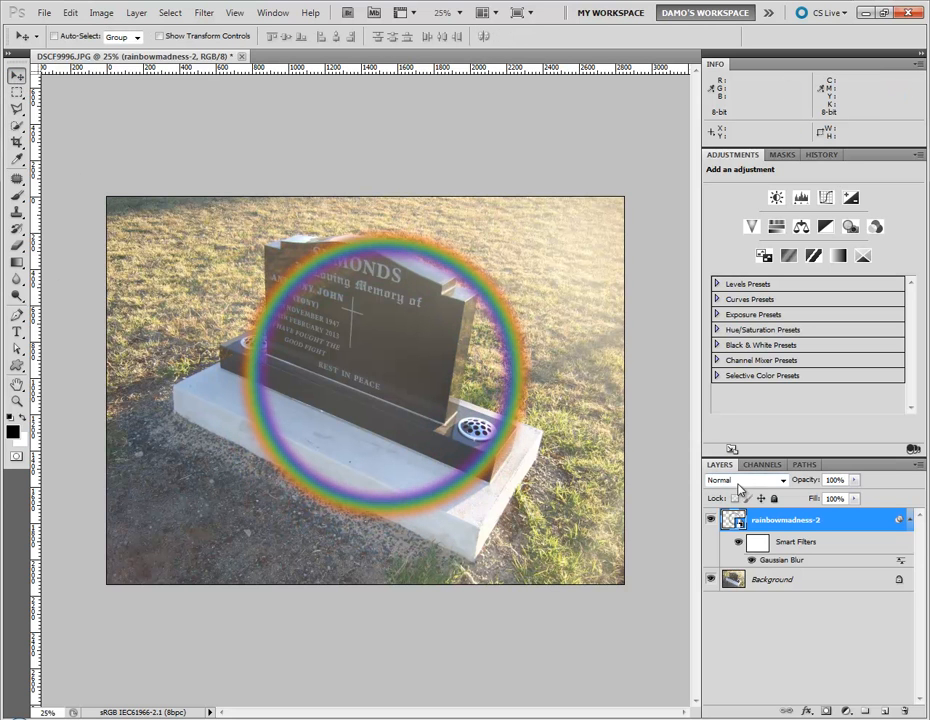
{"action": "left_click_drag", "start_coordinate": [380, 387], "coordinate": [340, 339]}
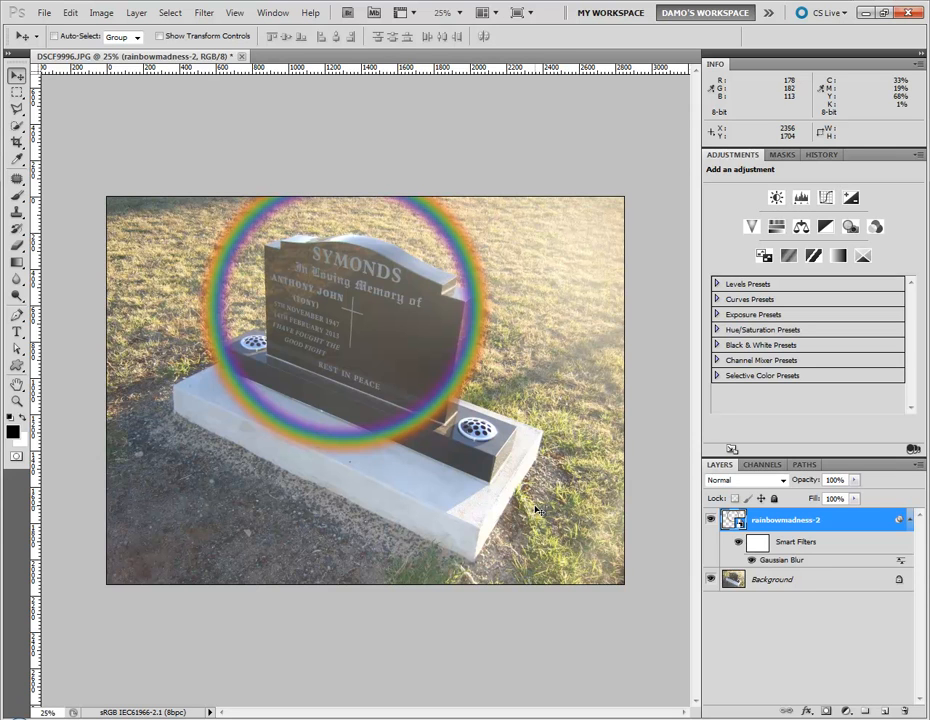